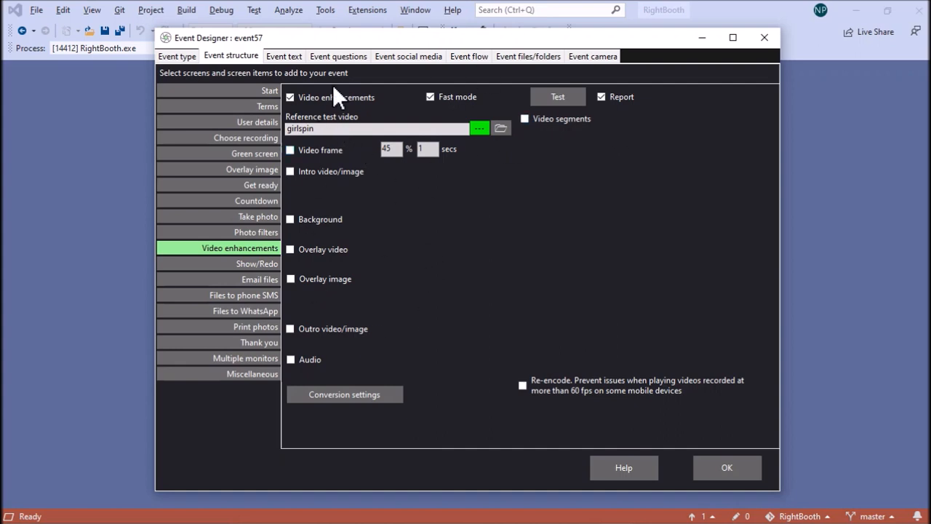
Test the video enhancements on the girlspin reference video, then close the preview and its report
click(554, 97)
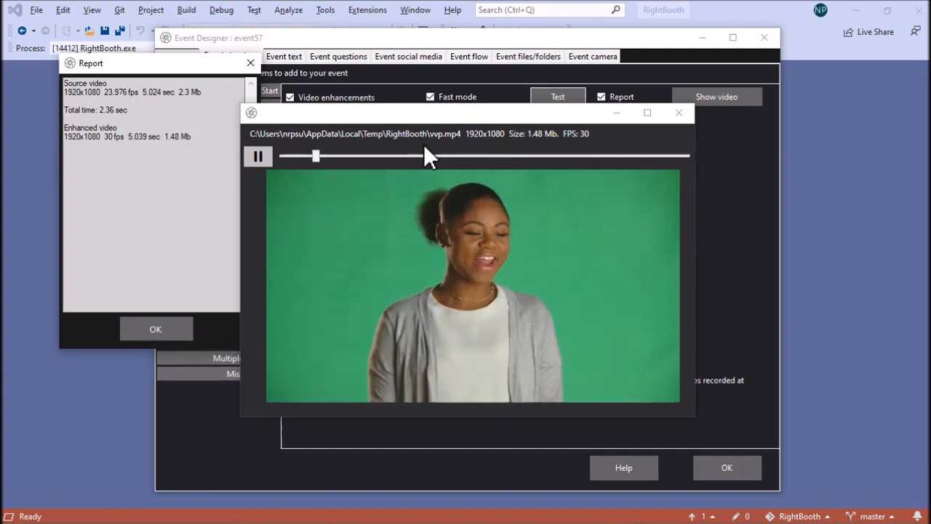
click(679, 112)
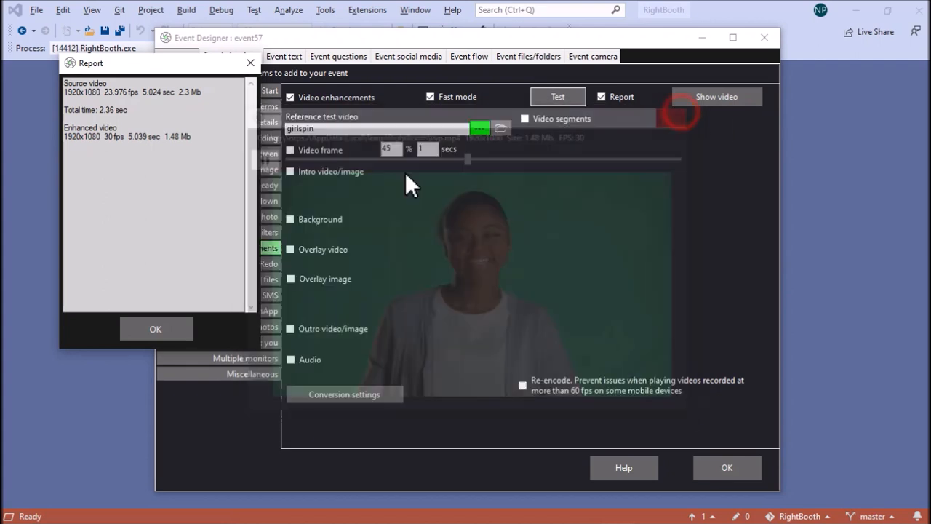
click(148, 331)
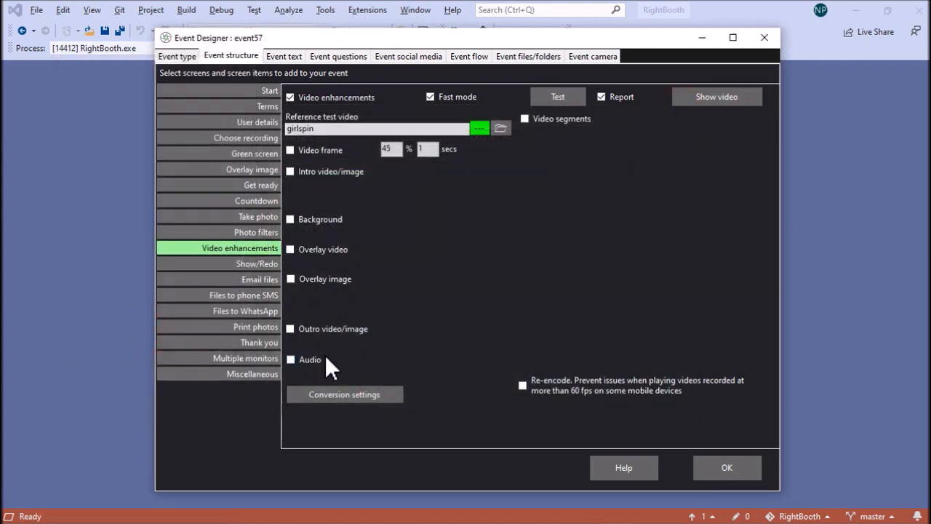
Enable audio for the video enhancements and add music 1.wav, music 2.mp3, music 3.wav and music 4.mp3
click(305, 360)
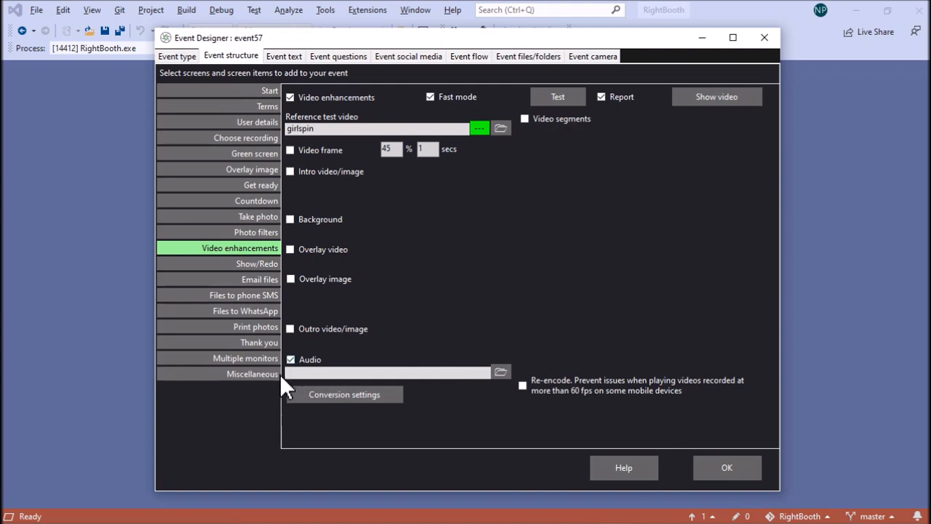
click(500, 372)
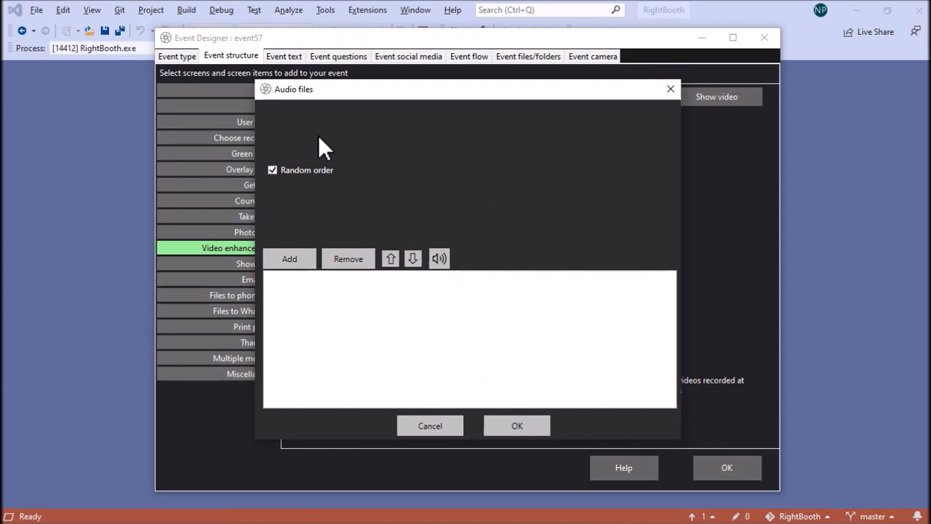
click(300, 268)
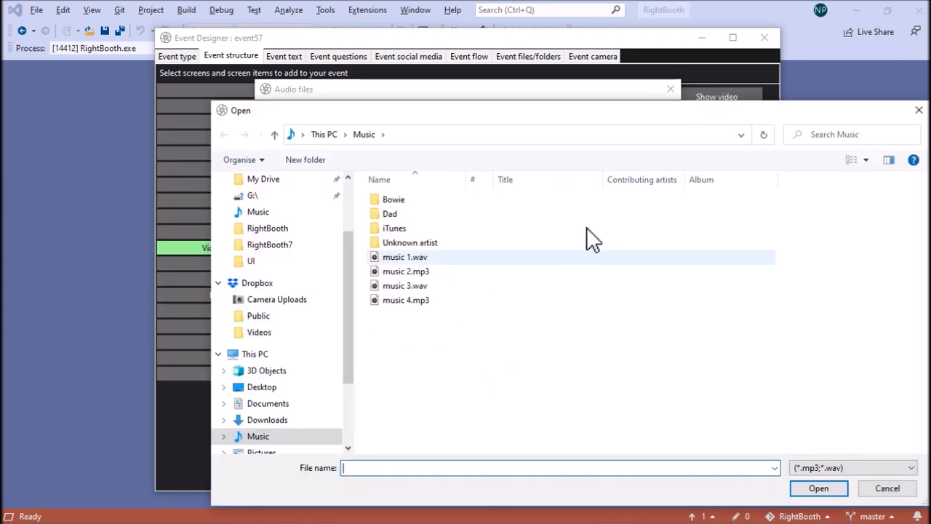
click(416, 259)
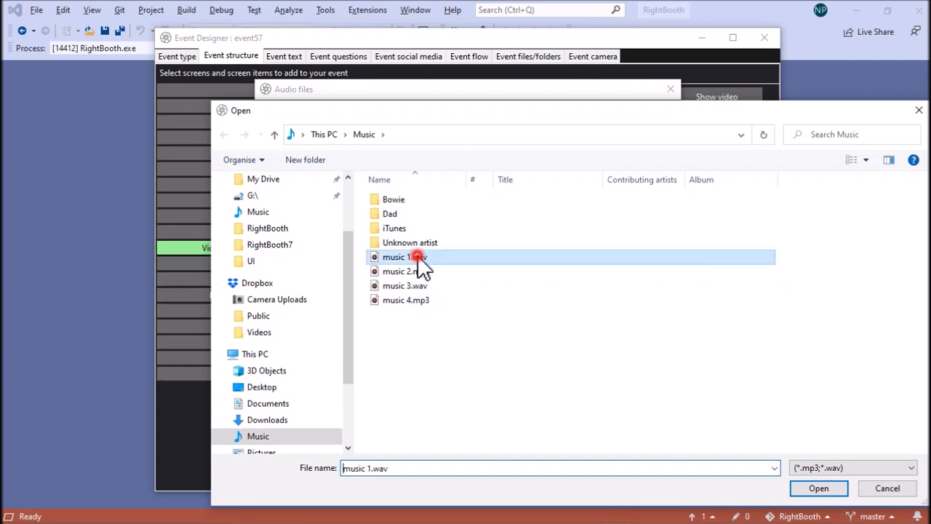
shift+click(418, 301)
click(818, 488)
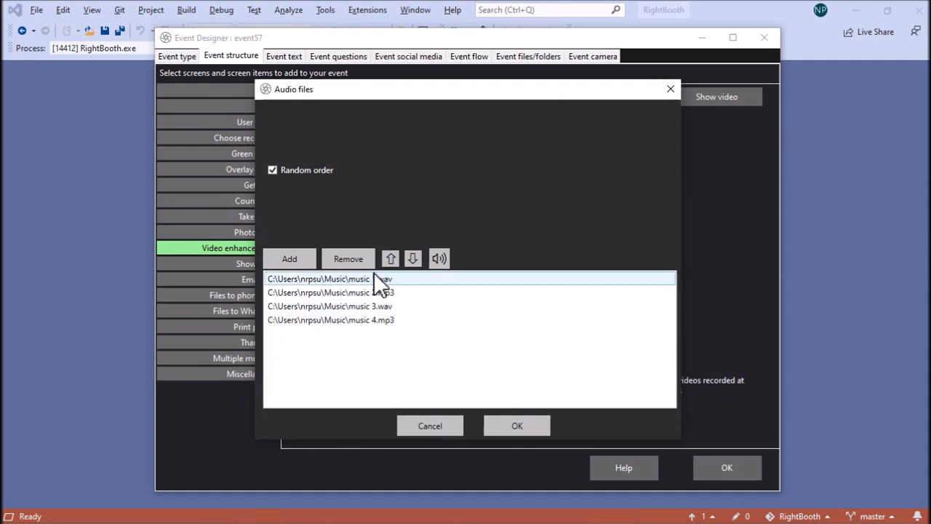
Play music 4.mp3 from the audio files list as a preview and accept the list with random order enabled
click(370, 280)
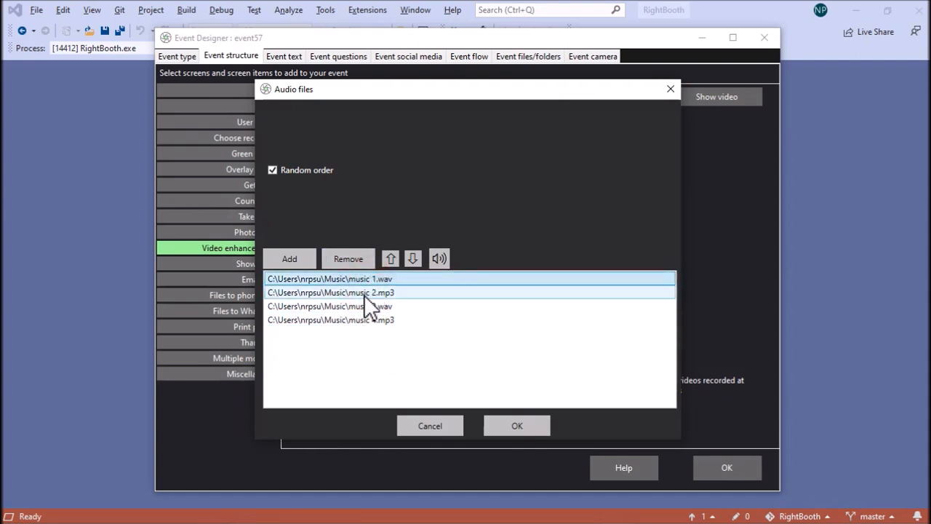
click(364, 293)
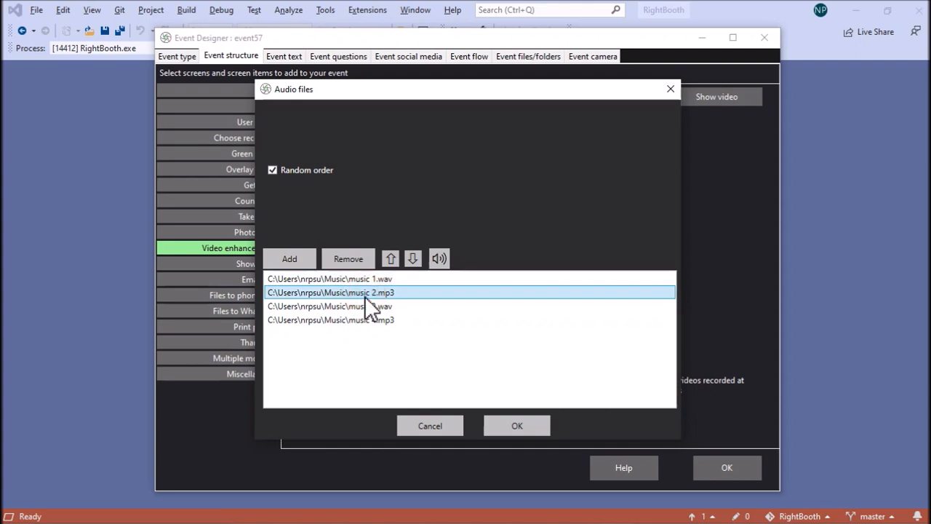
click(359, 306)
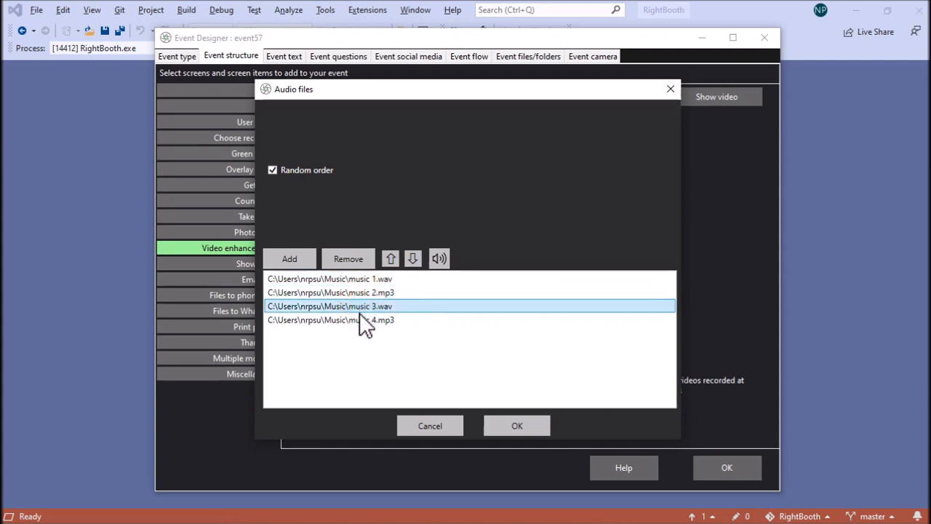
click(364, 320)
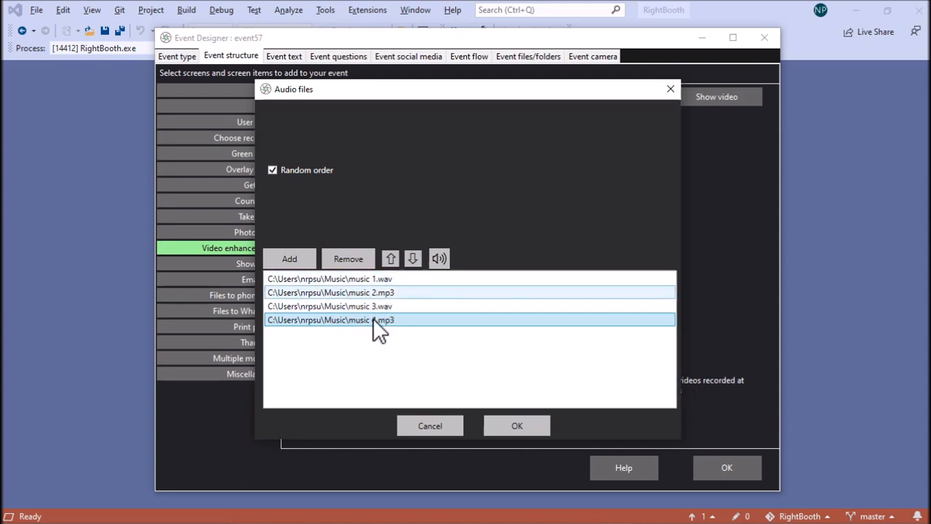
click(438, 260)
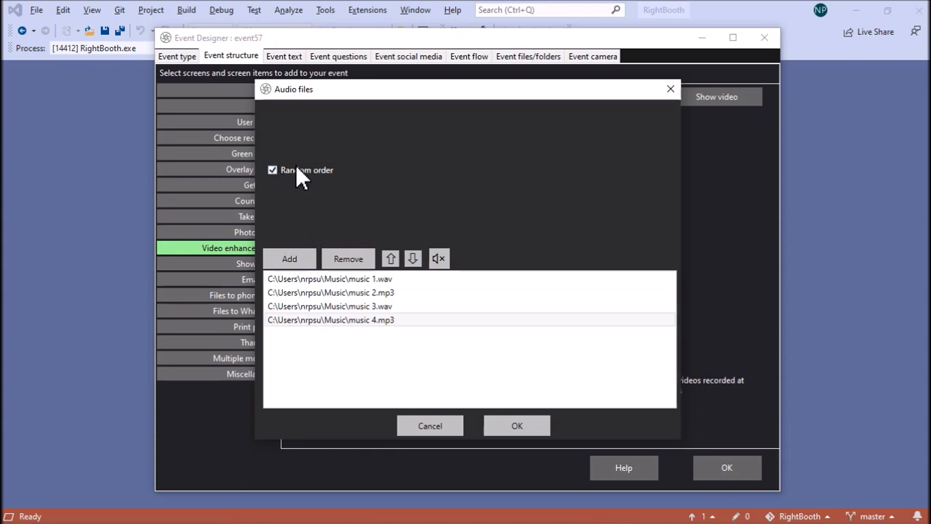
click(517, 427)
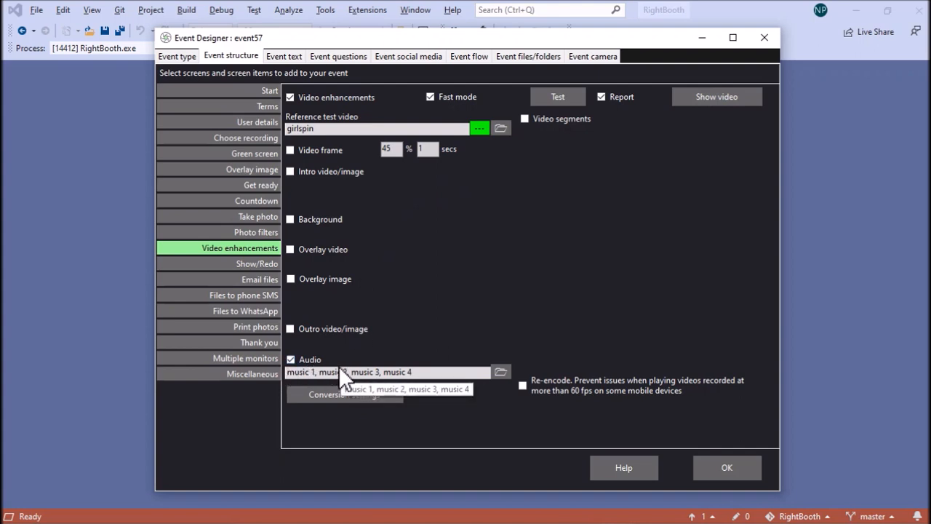
Test the enhanced video with the added audio twice and review the Random order option of the audio files
click(566, 99)
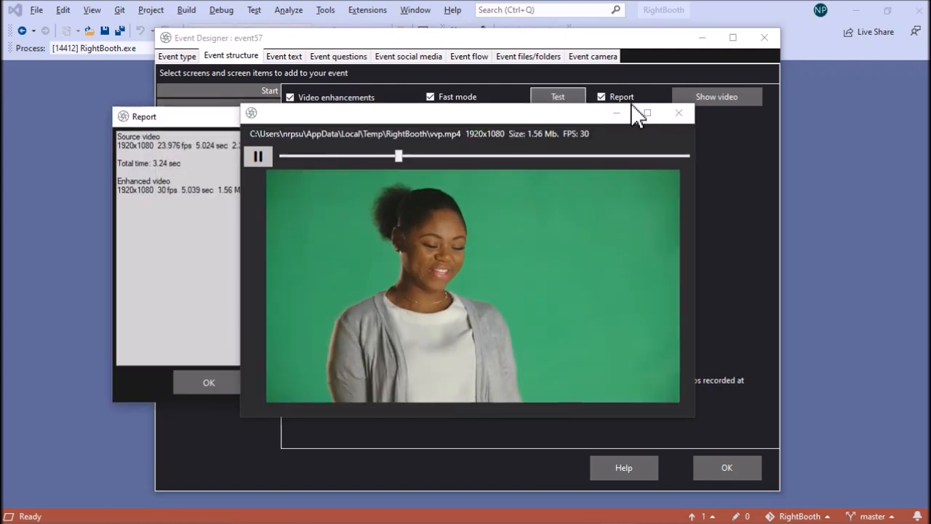
click(684, 112)
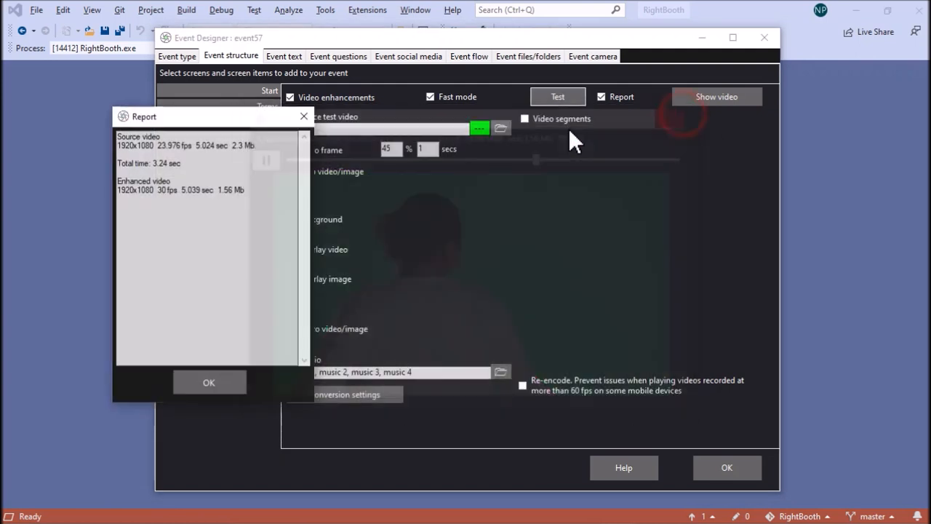
click(210, 376)
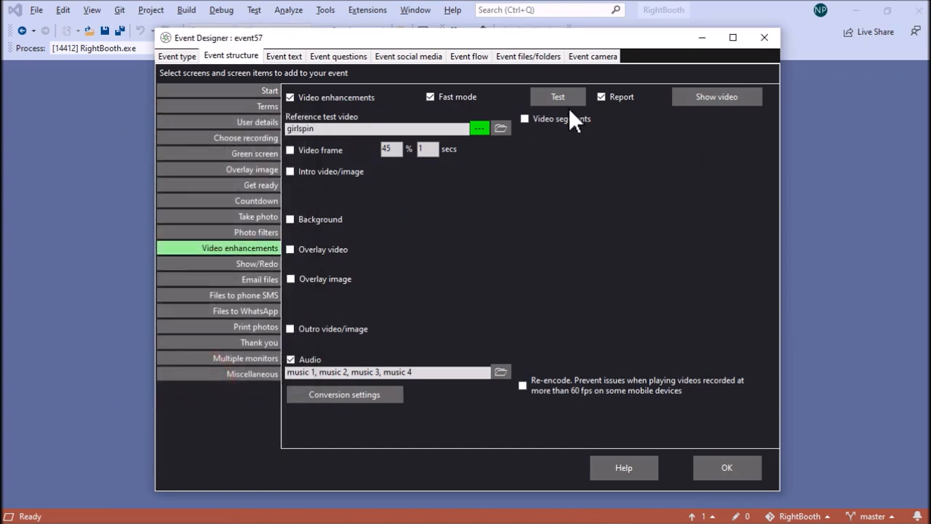
click(562, 96)
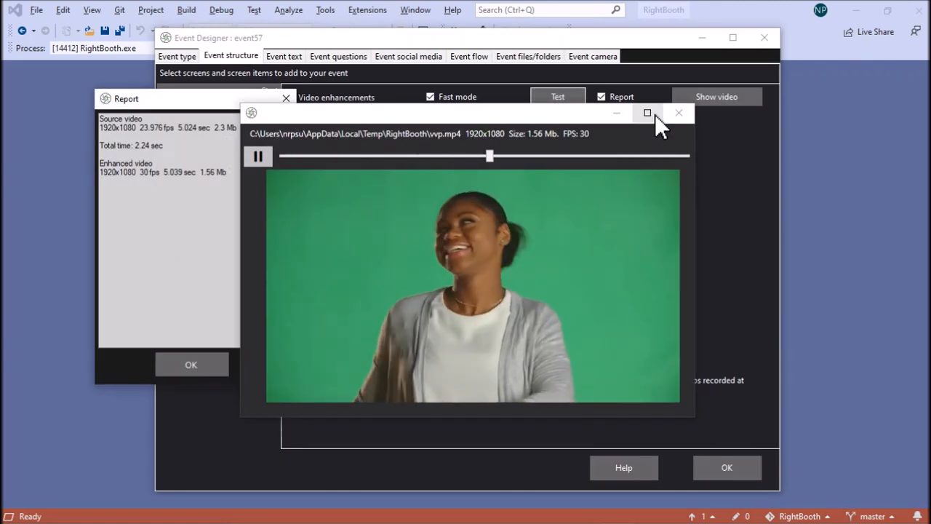
click(679, 113)
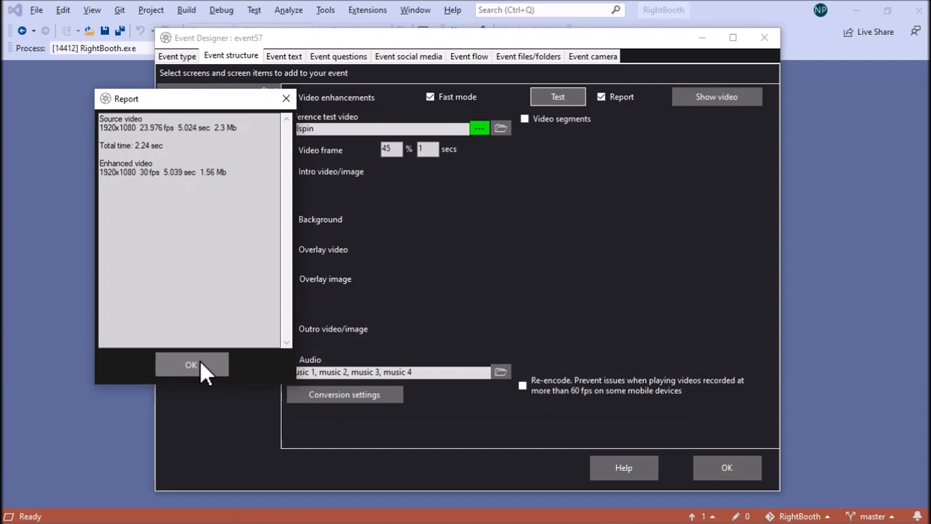
click(196, 363)
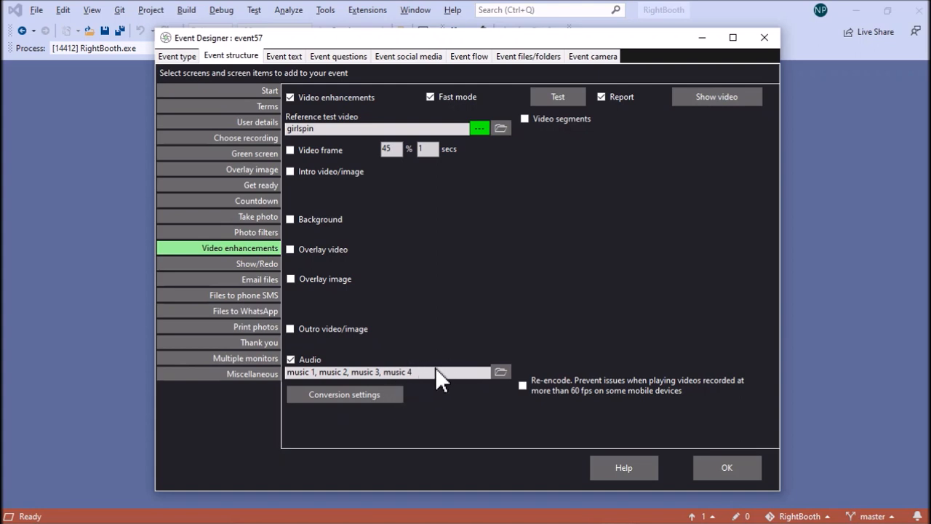
click(501, 372)
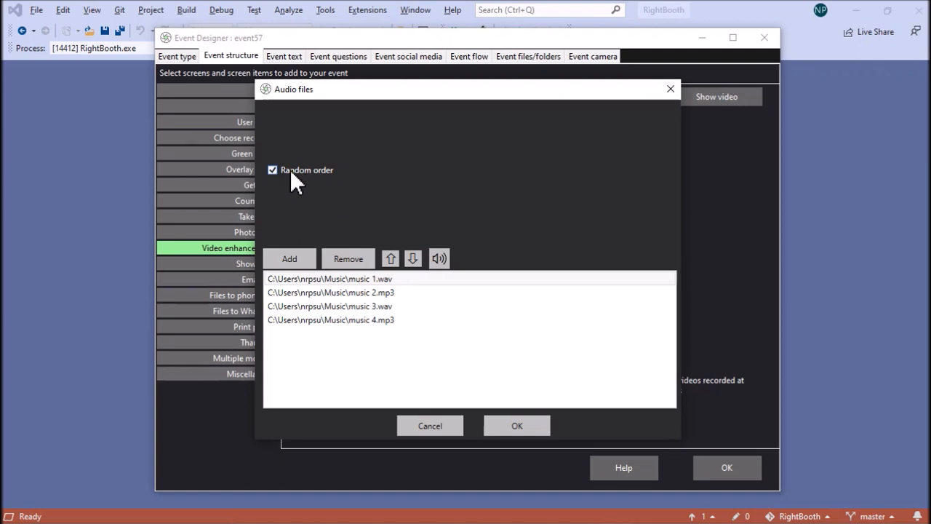
click(516, 425)
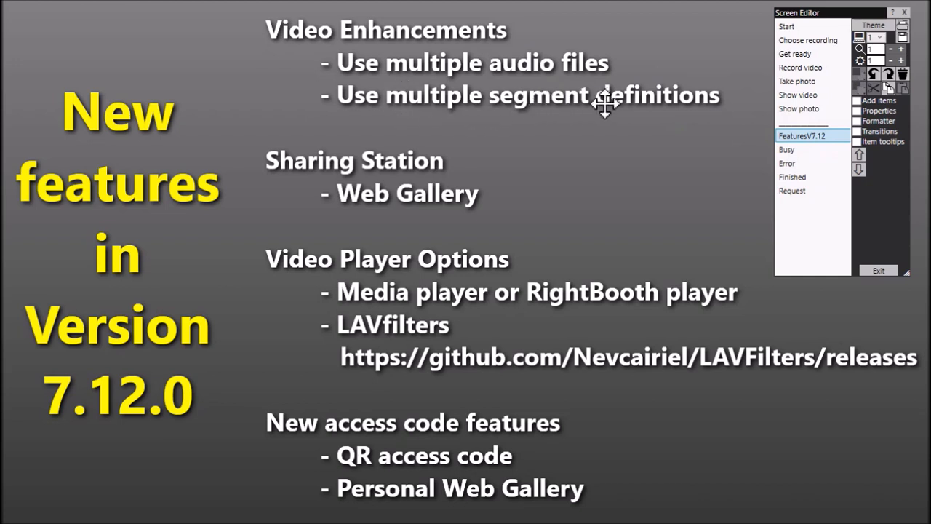
Leave the screen editor, reopen the event's video enhancements settings in the Event Designer and enable video segments
click(878, 270)
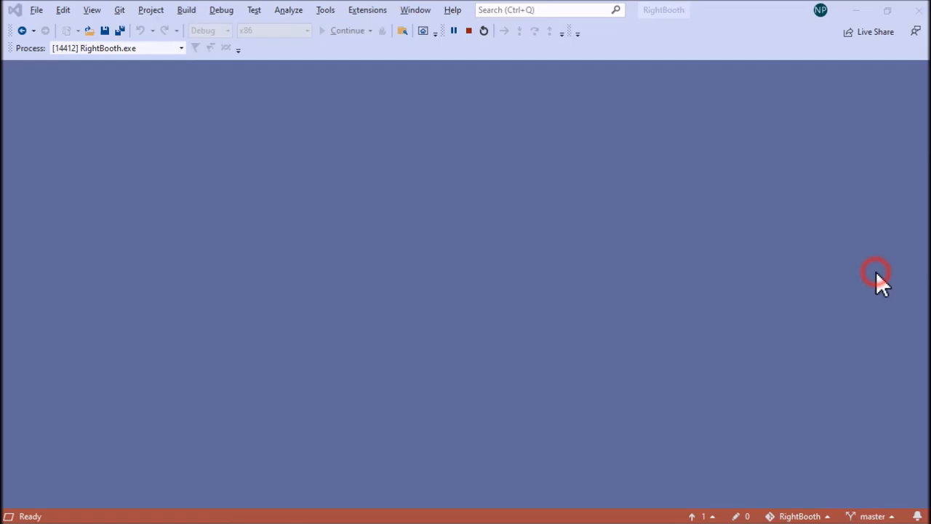
click(341, 430)
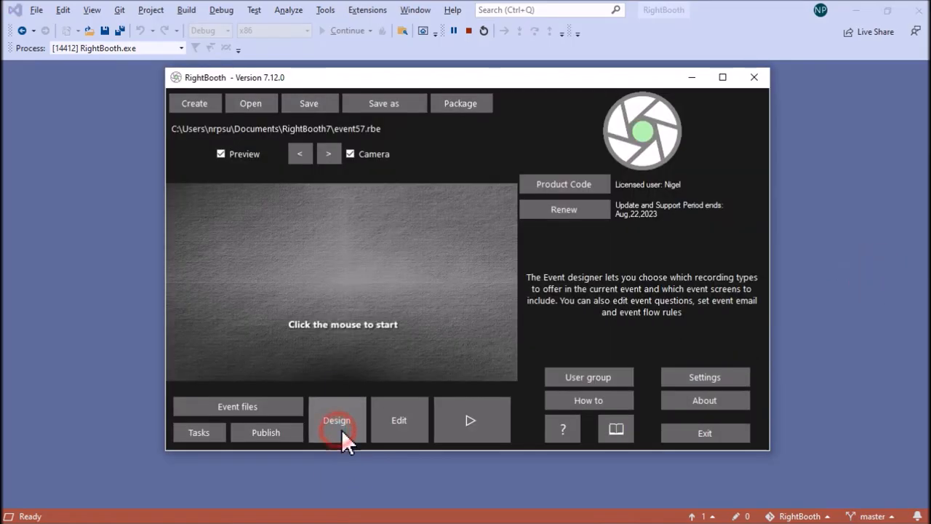
click(252, 55)
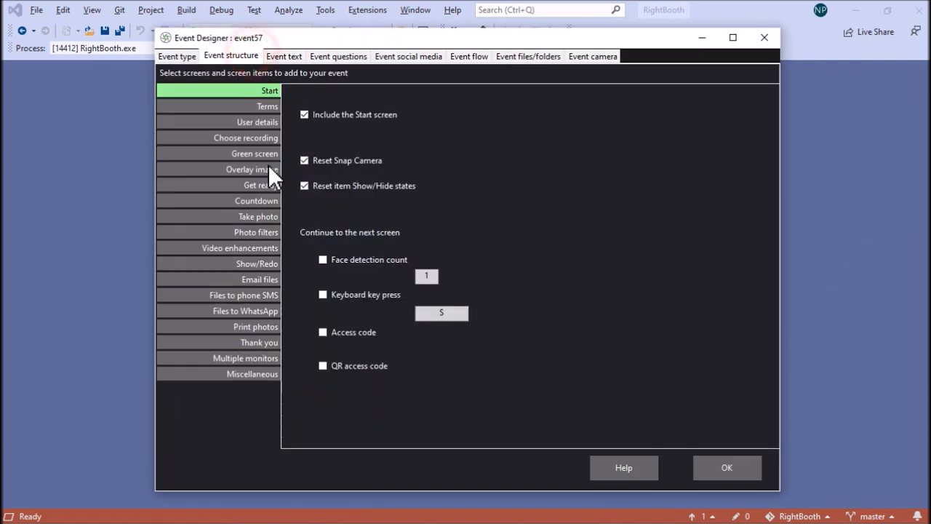
click(263, 248)
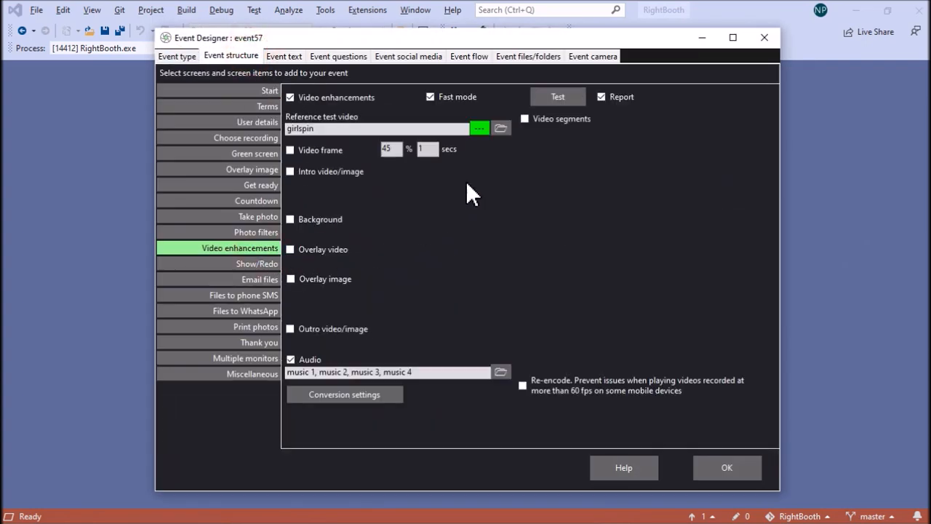
click(554, 120)
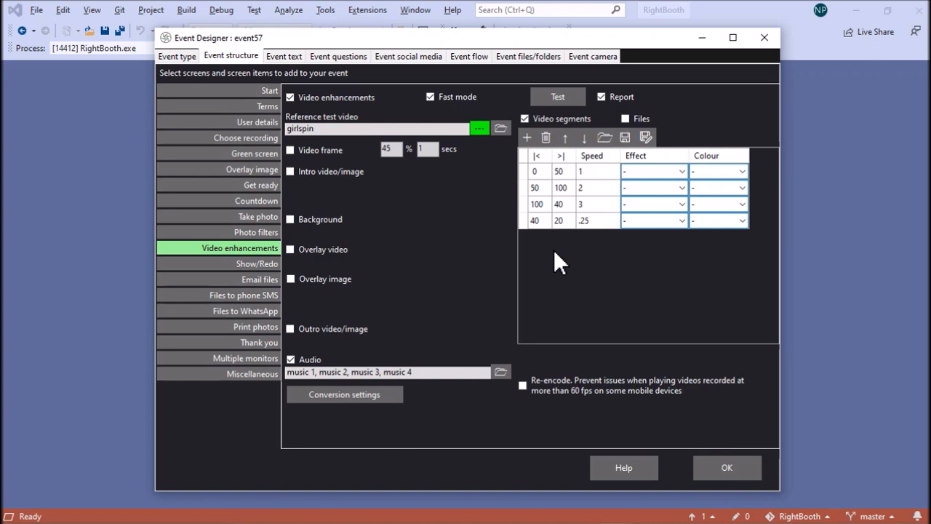
Test the reference video with the video segments applied, then close the preview and report
click(569, 96)
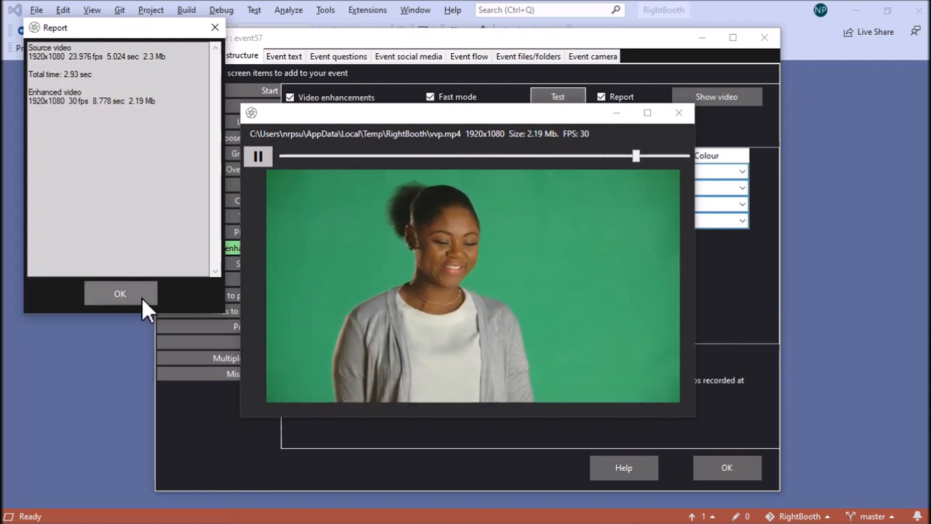
click(679, 113)
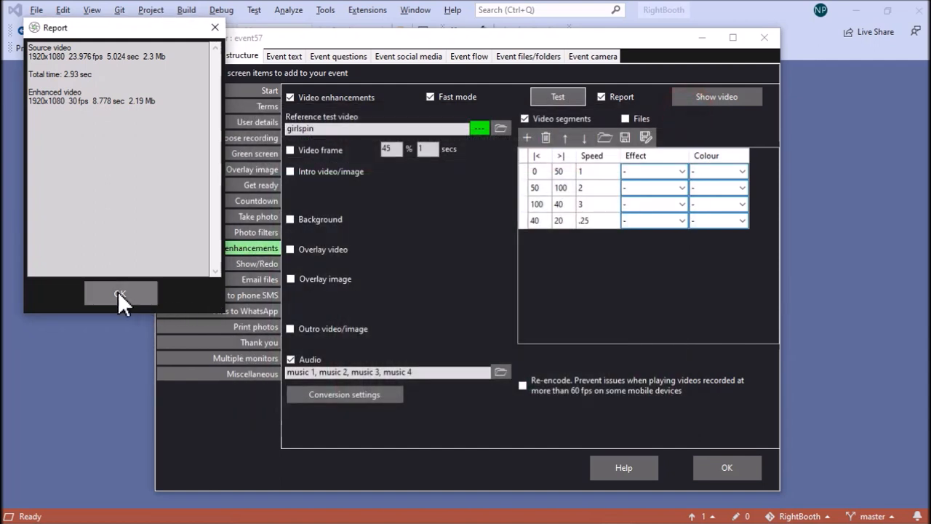
click(118, 293)
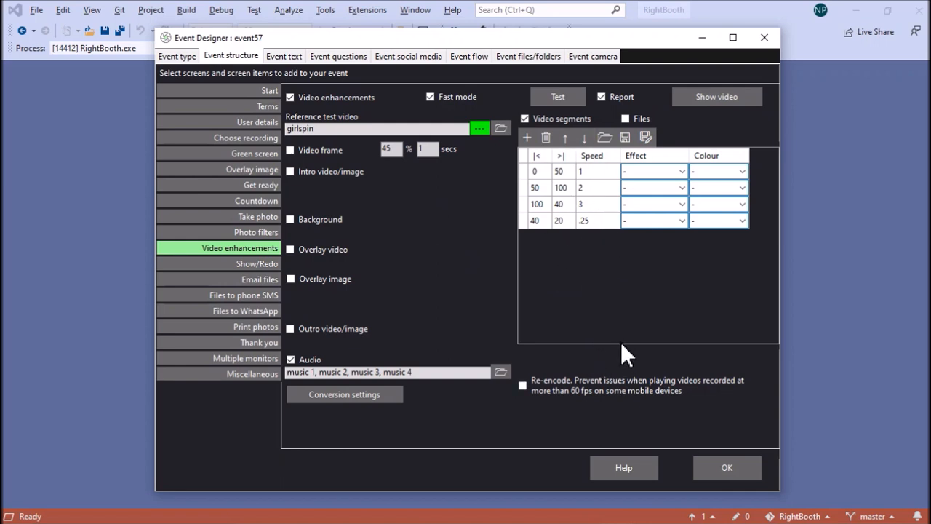
Enable segment files for the video segments and add photo.txt, photos.txt, Quarters.txt and test.txt in random order
click(625, 120)
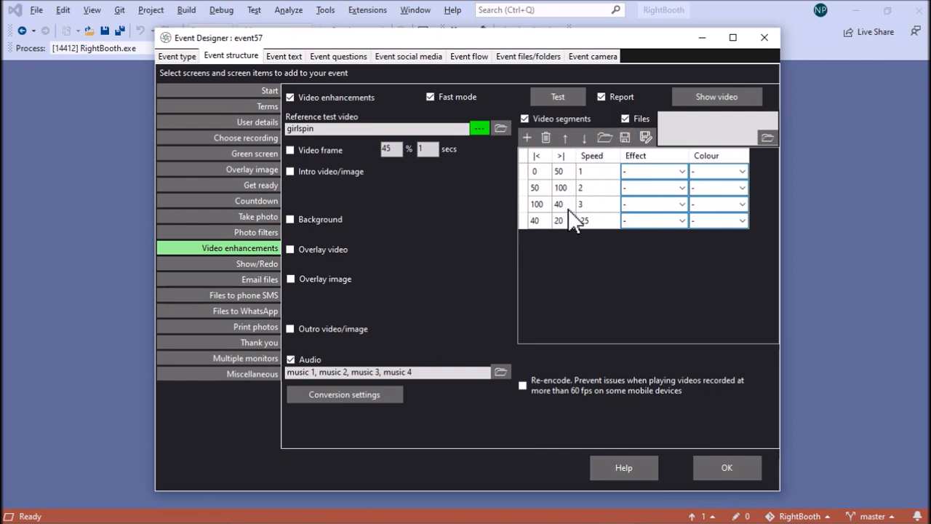
click(767, 139)
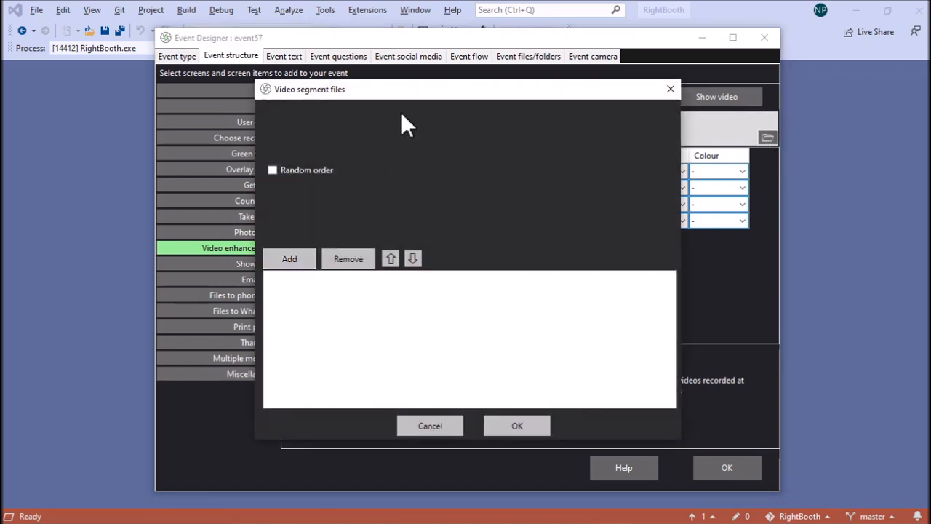
click(304, 259)
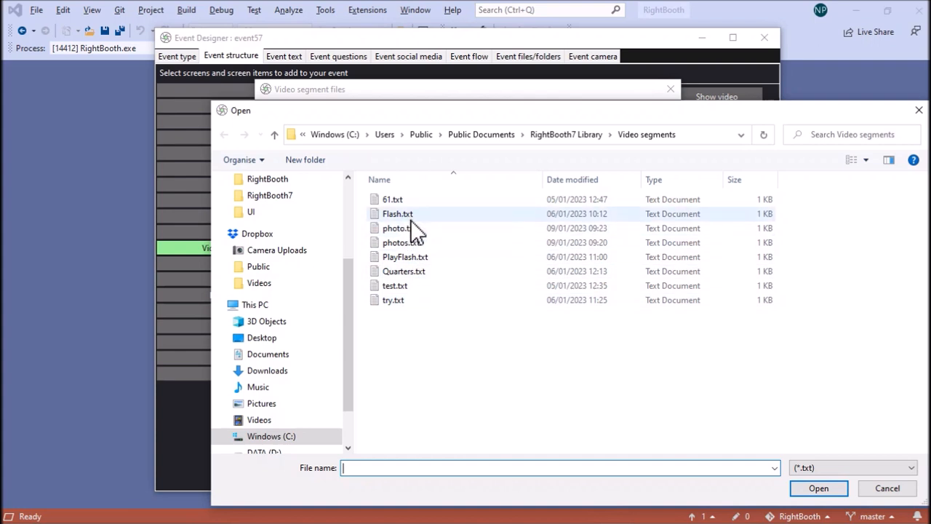
click(400, 229)
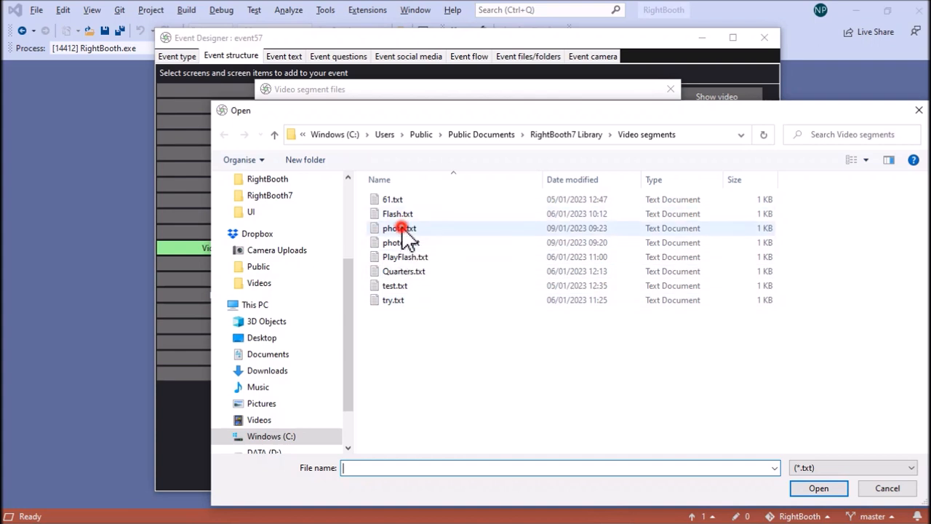
ctrl+click(403, 272)
ctrl+click(395, 286)
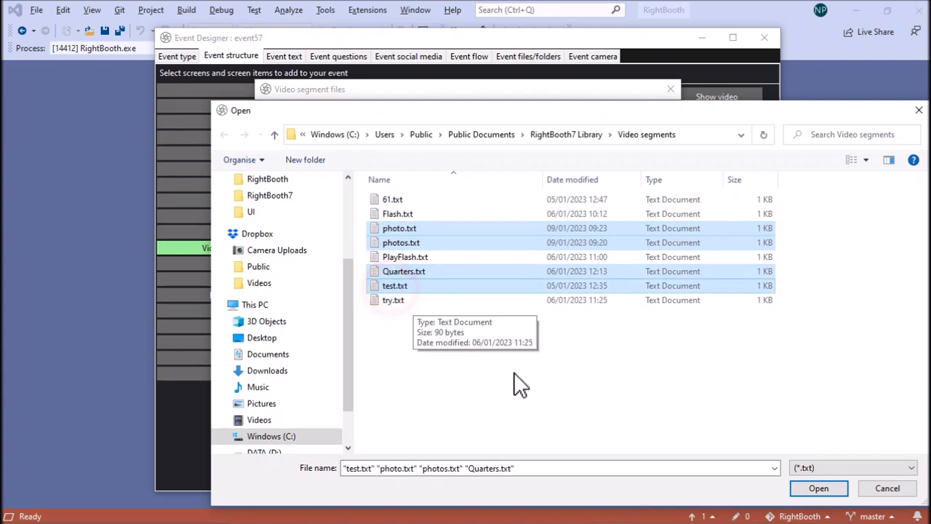
click(842, 489)
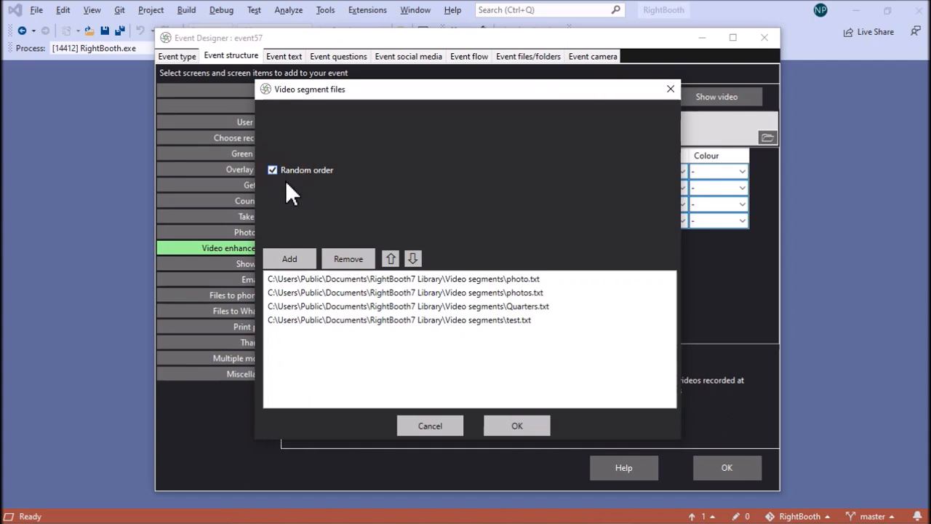
click(542, 428)
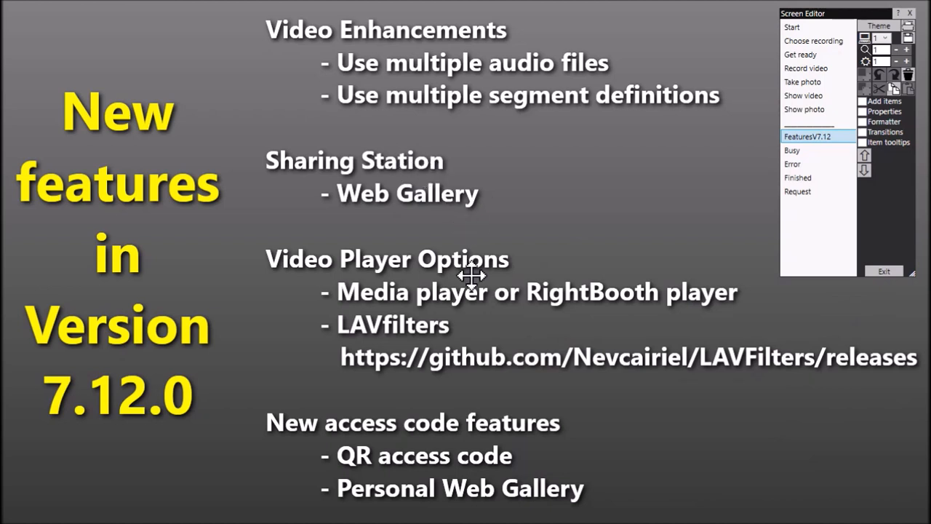
Leave the screen editor and open the saved event SharingStation.rbe
click(887, 271)
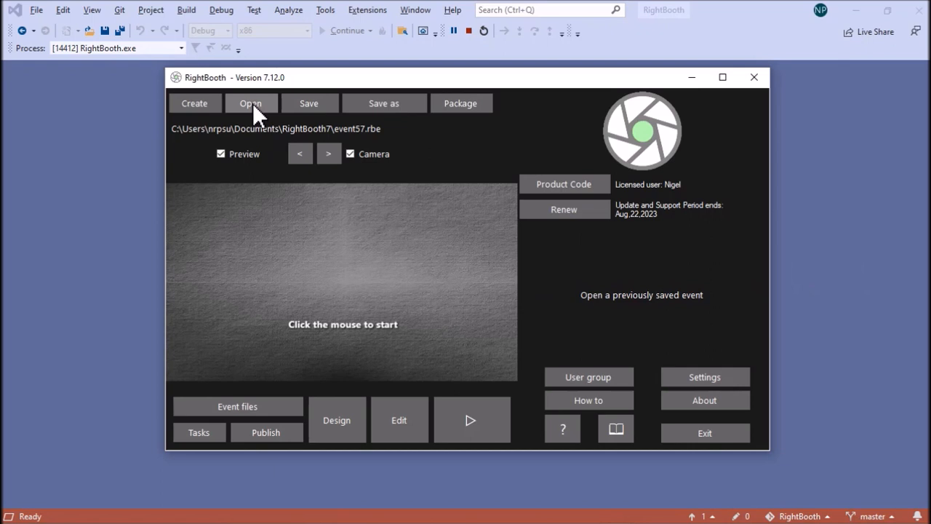
click(253, 104)
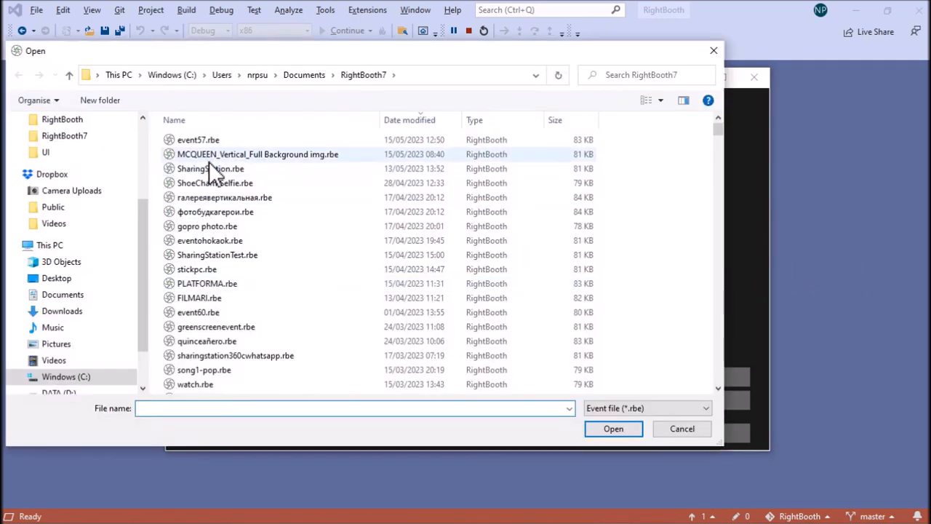
click(214, 169)
click(611, 429)
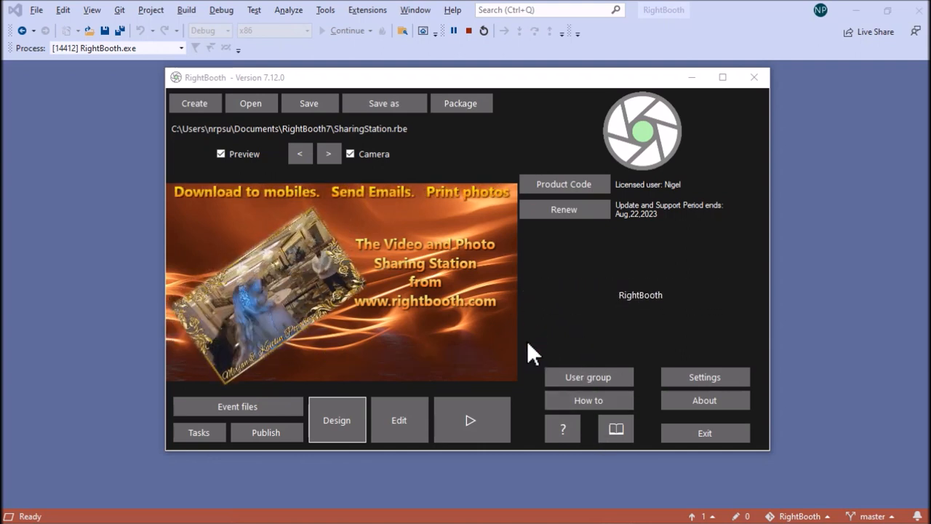
Check the hidden system tray icons, then open the local web server section of the program's social media settings
click(768, 510)
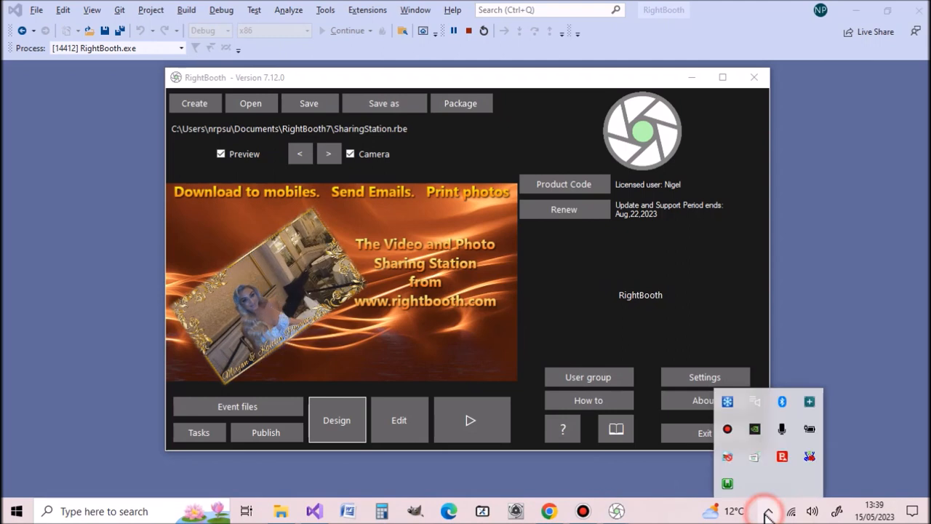
click(740, 321)
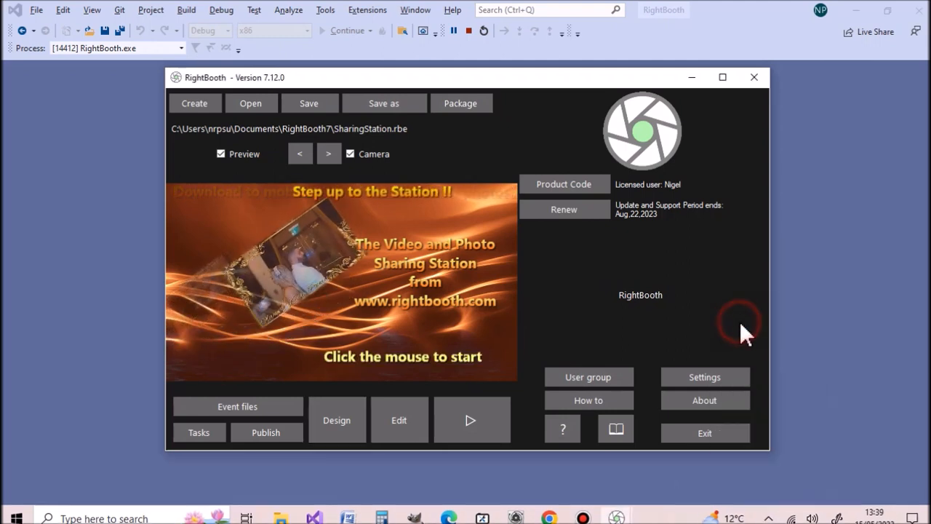
click(705, 382)
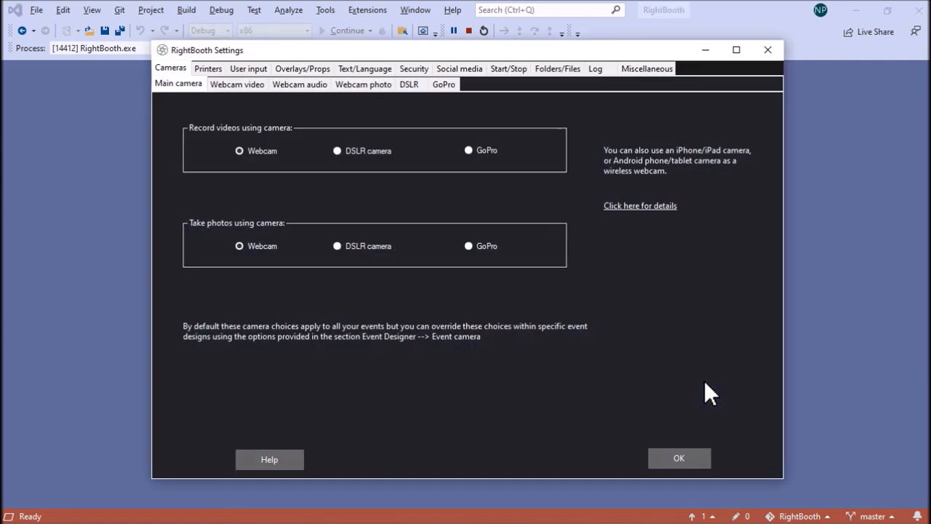
click(455, 69)
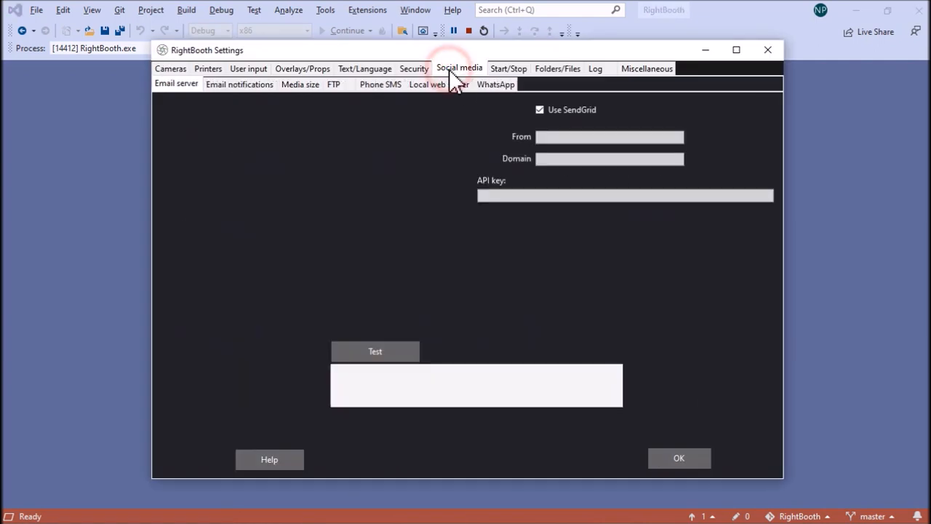
click(442, 86)
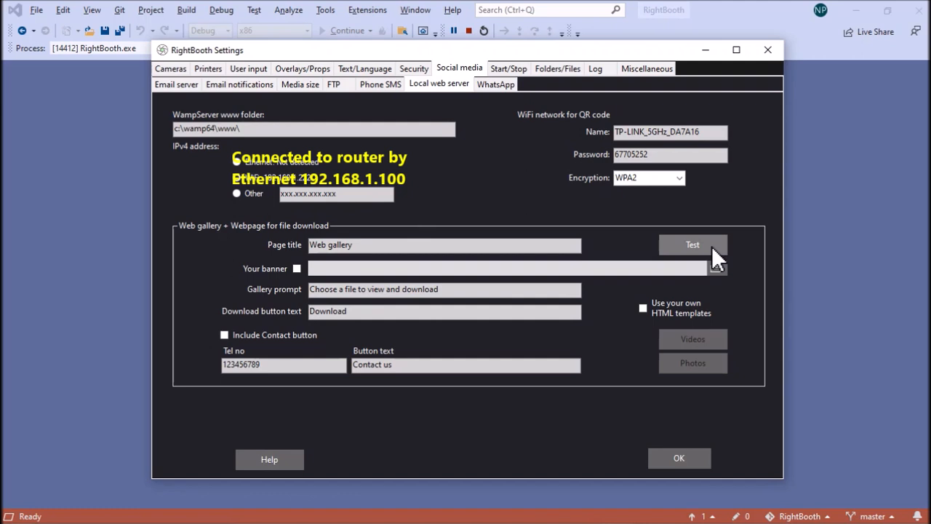
Test the web gallery in the browser, view the third and fourth videos, then close the gallery and return to RightBooth Settings
click(691, 246)
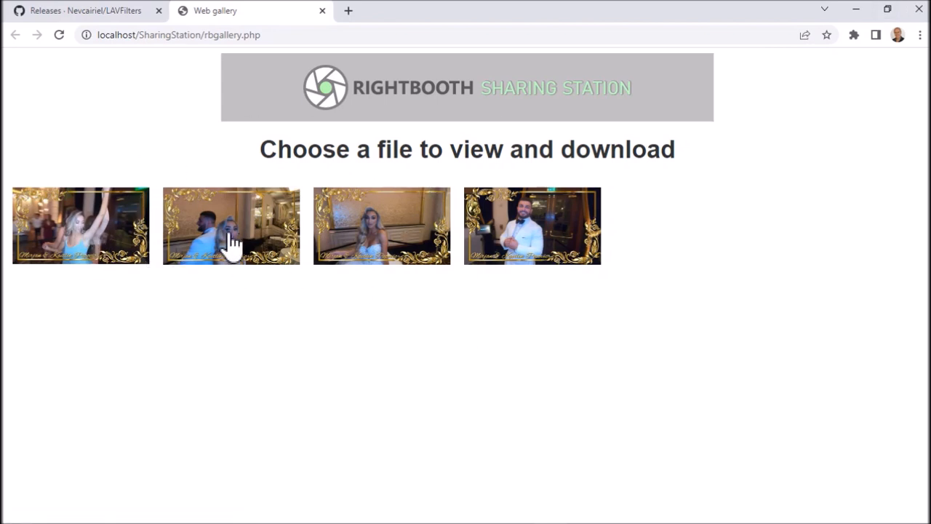
click(394, 231)
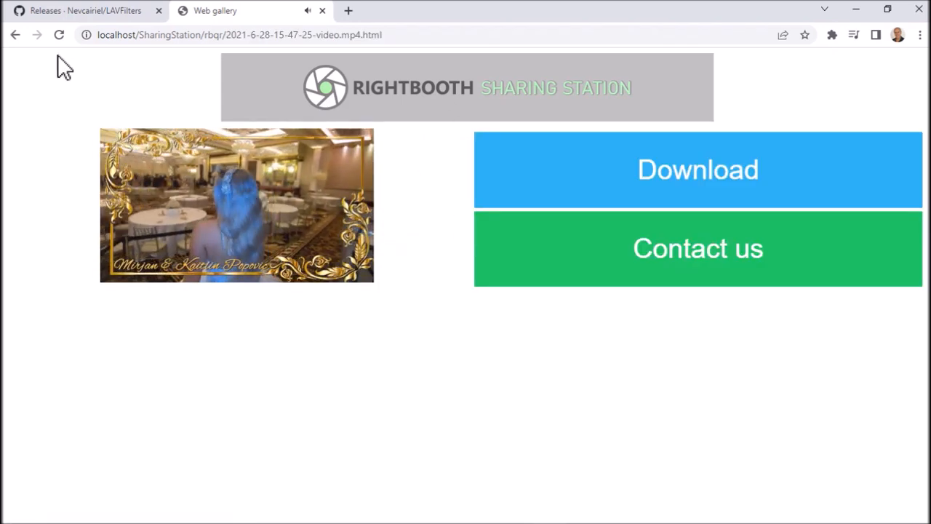
click(14, 34)
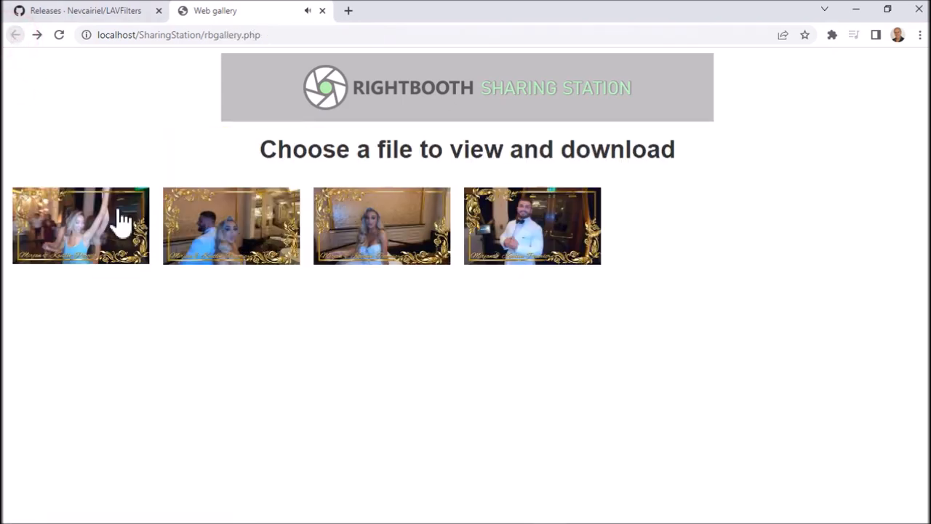
click(495, 225)
click(14, 34)
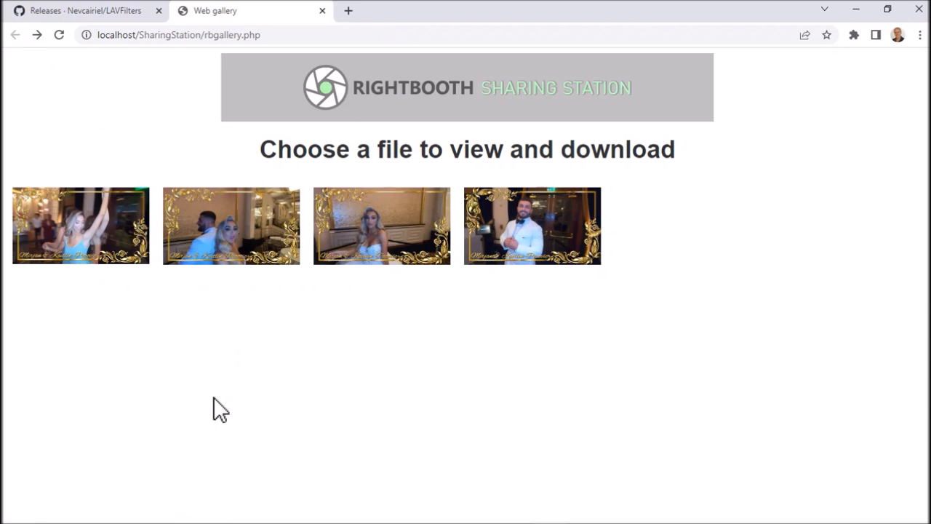
click(322, 11)
key(alt+Tab)
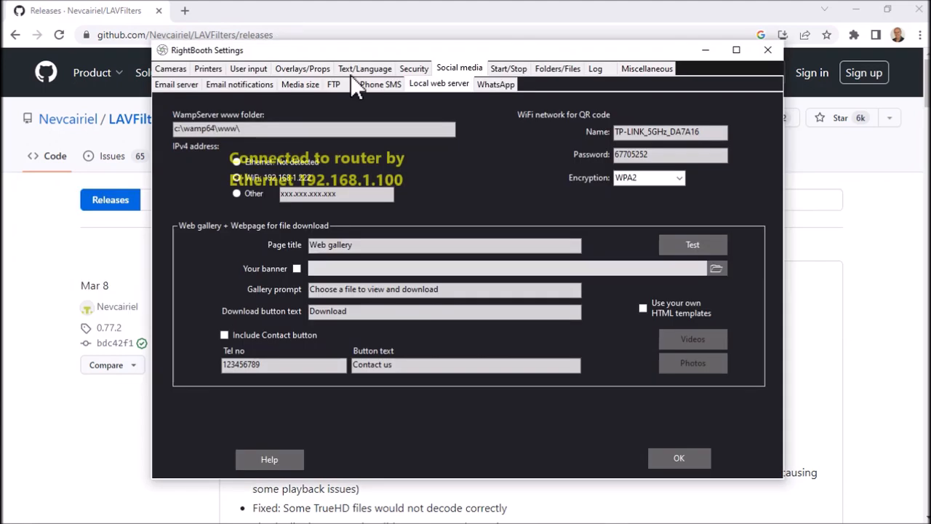
Set the gallery prompt to "Choose a file to view and then download it", test the gallery page and accept the settings
click(461, 289)
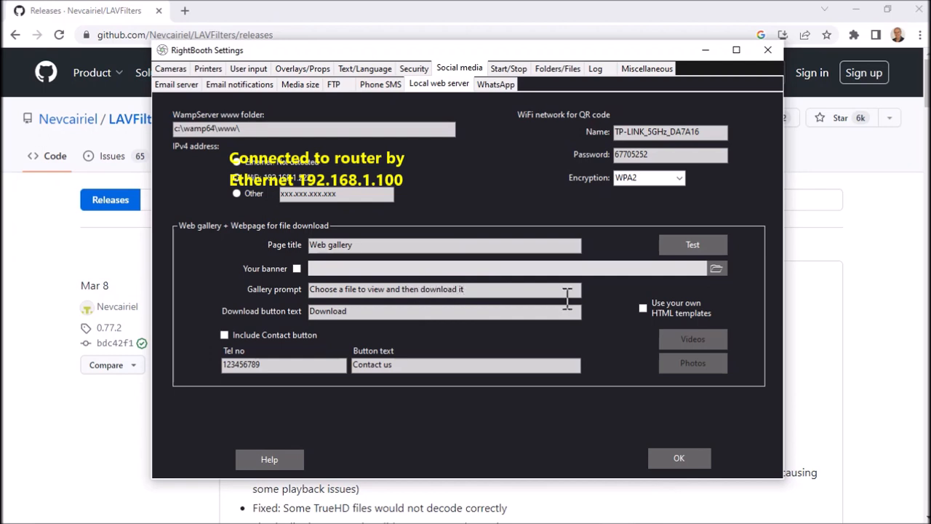
click(697, 246)
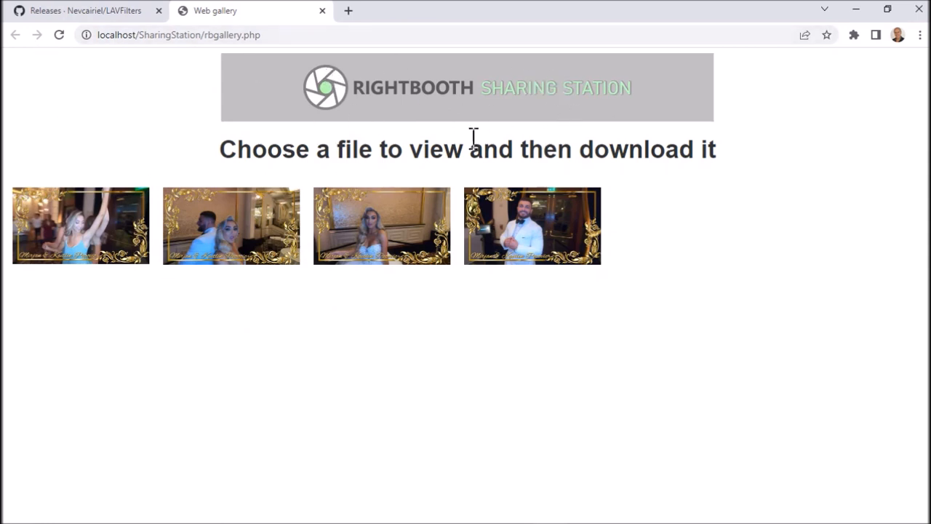
click(322, 10)
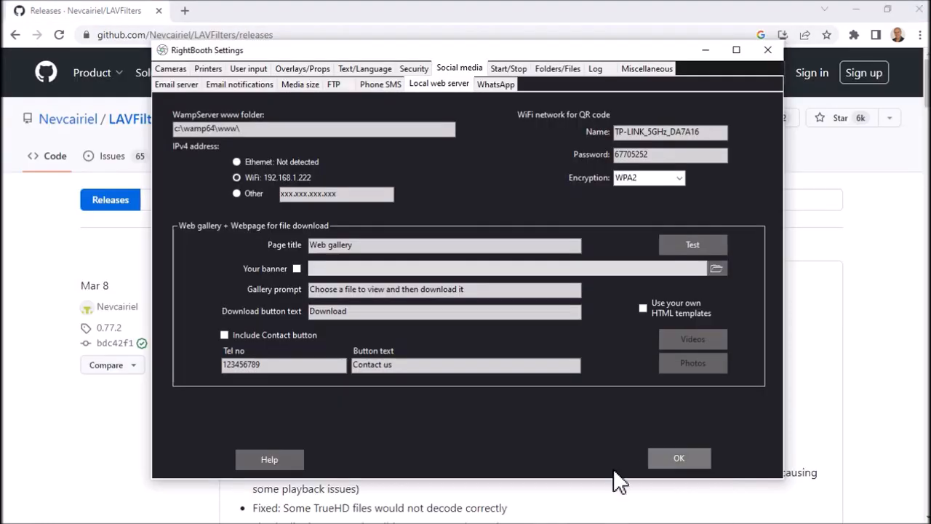
click(679, 459)
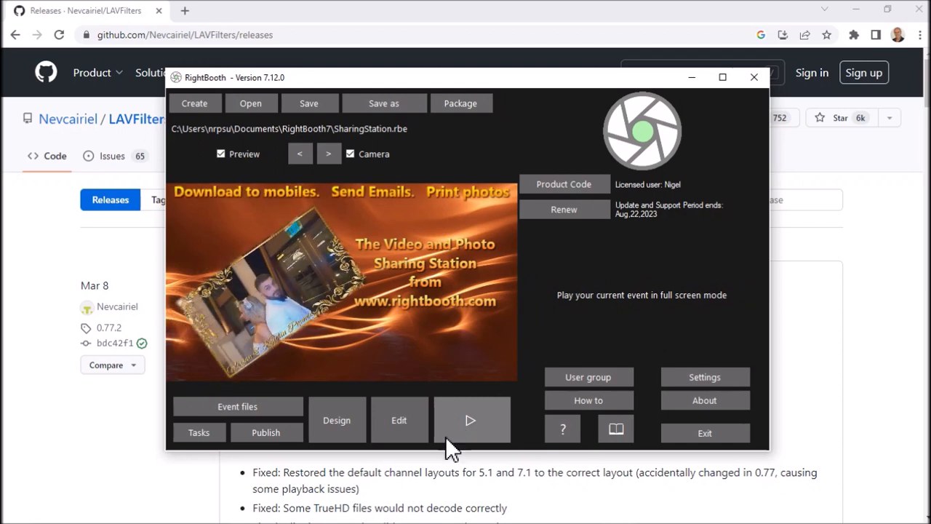
Play the event in full screen up to the media file selection, then leave it and open the event in the screen editor
click(486, 427)
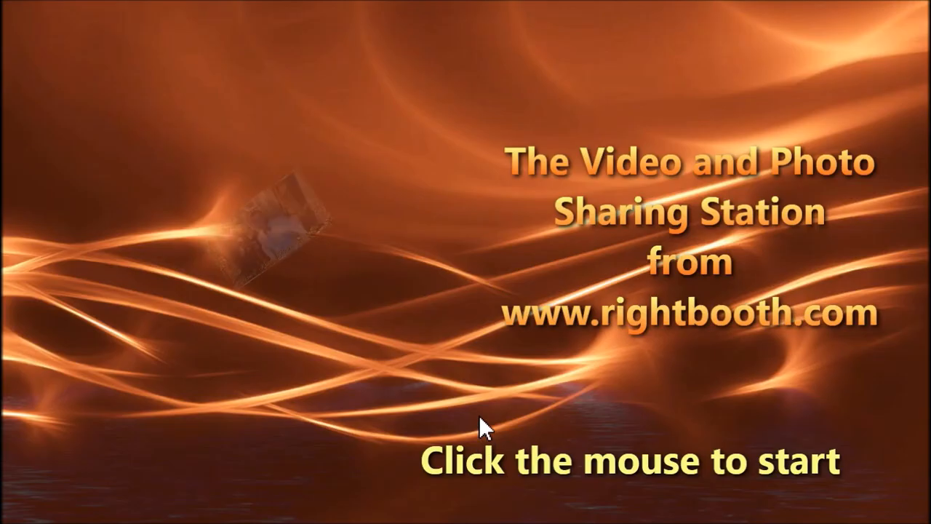
click(496, 396)
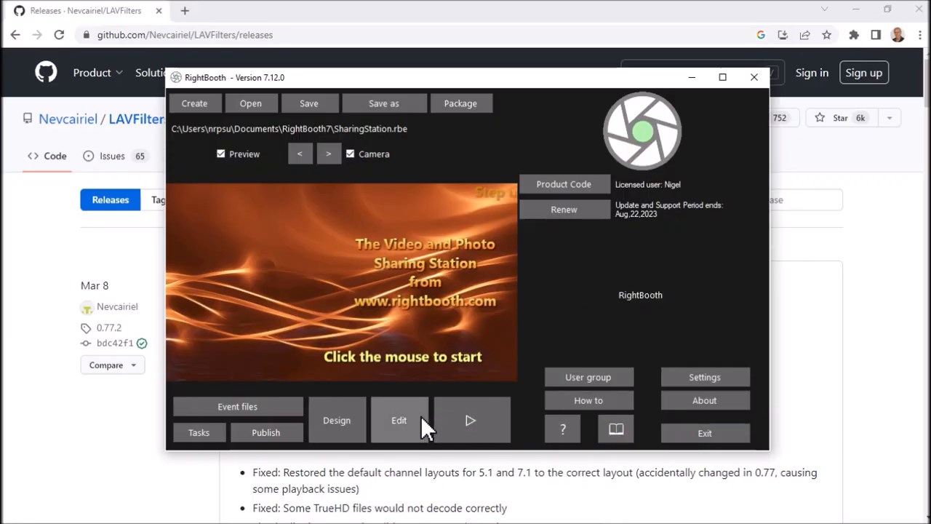
click(418, 418)
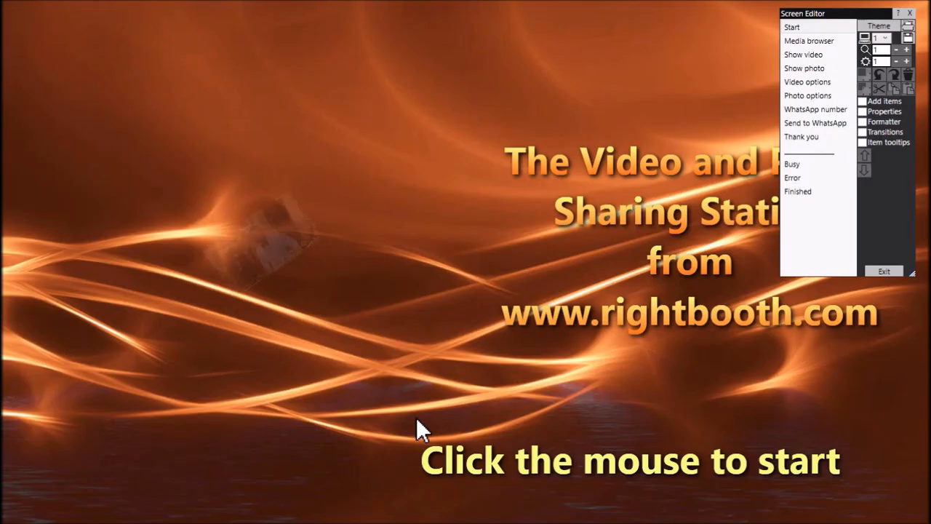
Review the available QR code types for the web gallery code on the Media browser screen, keep Gallery webpage and exit the editor
click(834, 42)
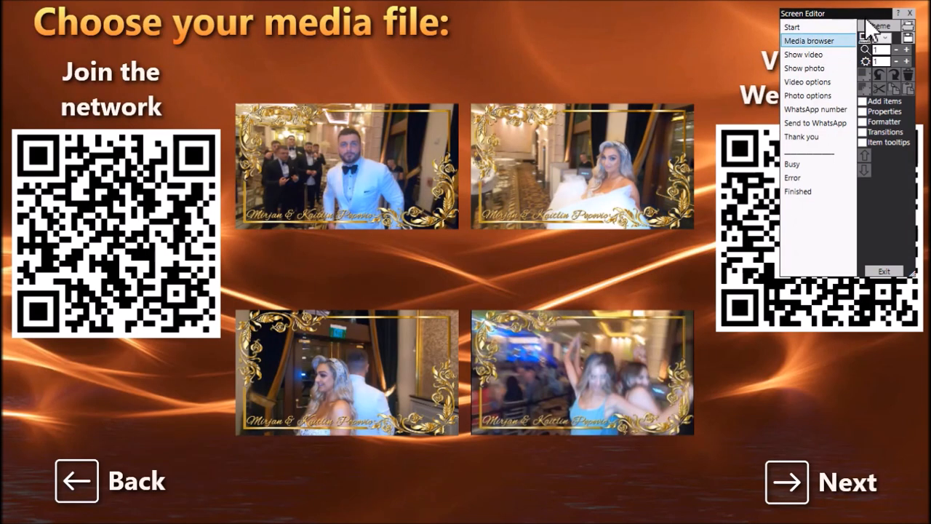
drag(858, 12, 773, 14)
click(859, 236)
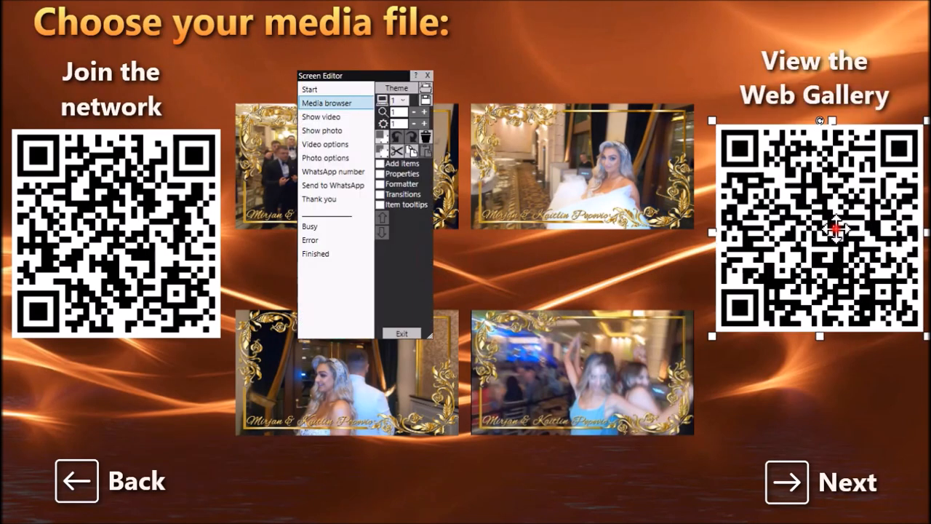
double_click(835, 230)
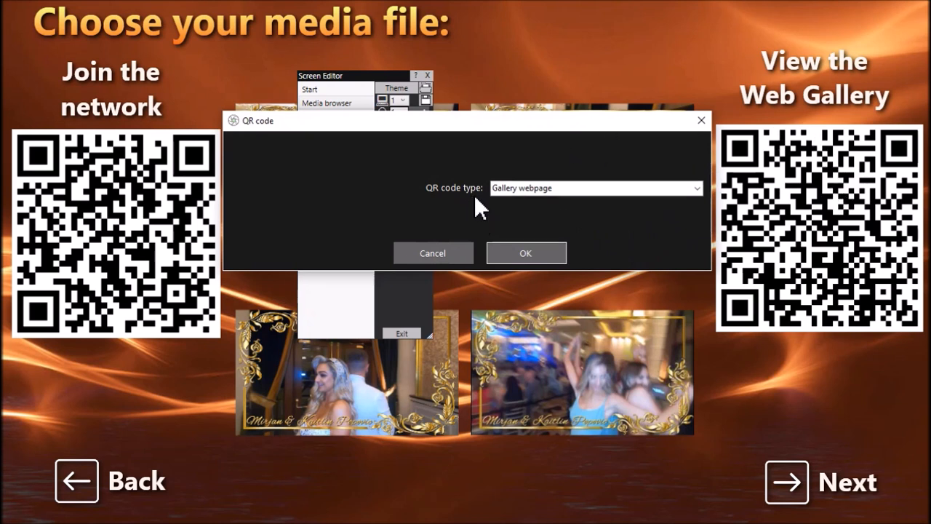
click(696, 190)
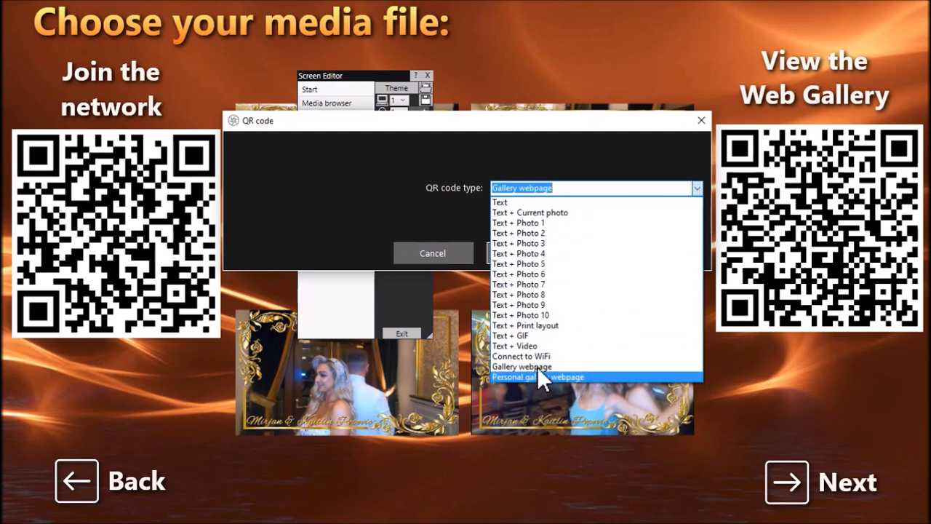
click(441, 212)
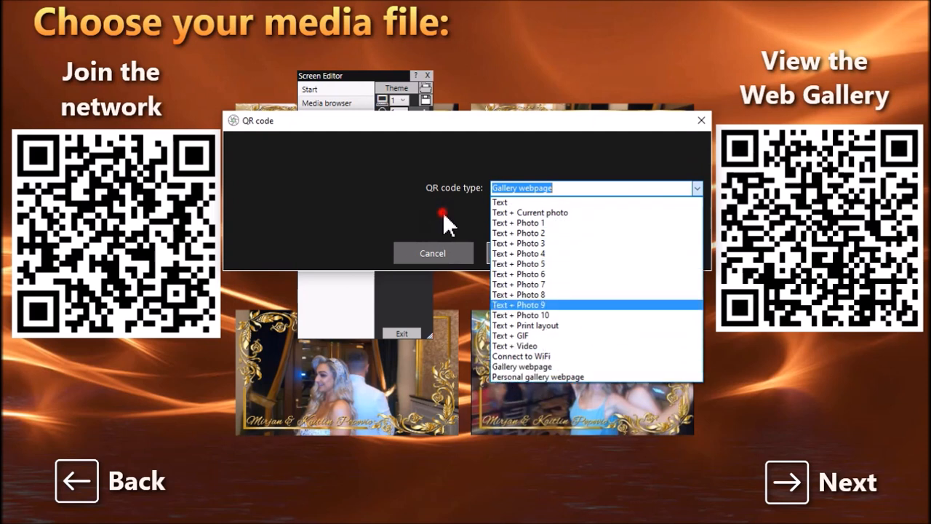
click(539, 252)
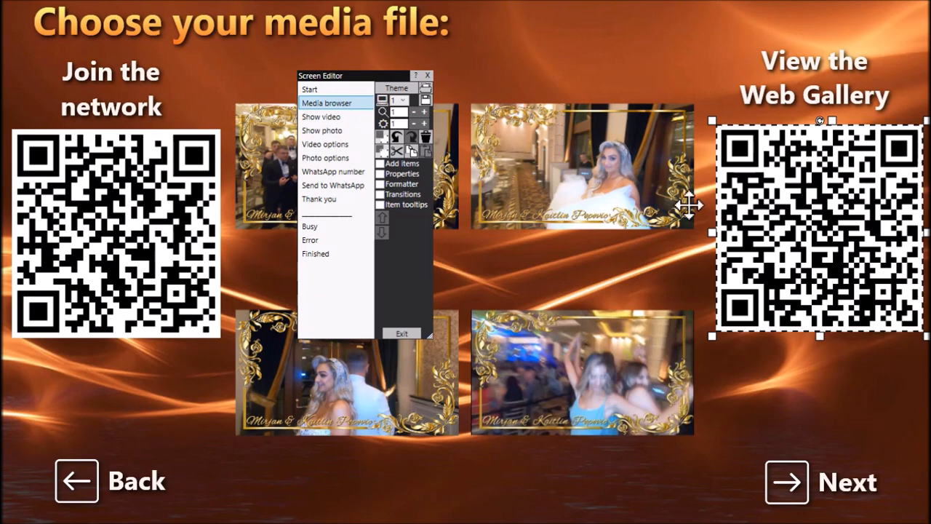
click(405, 333)
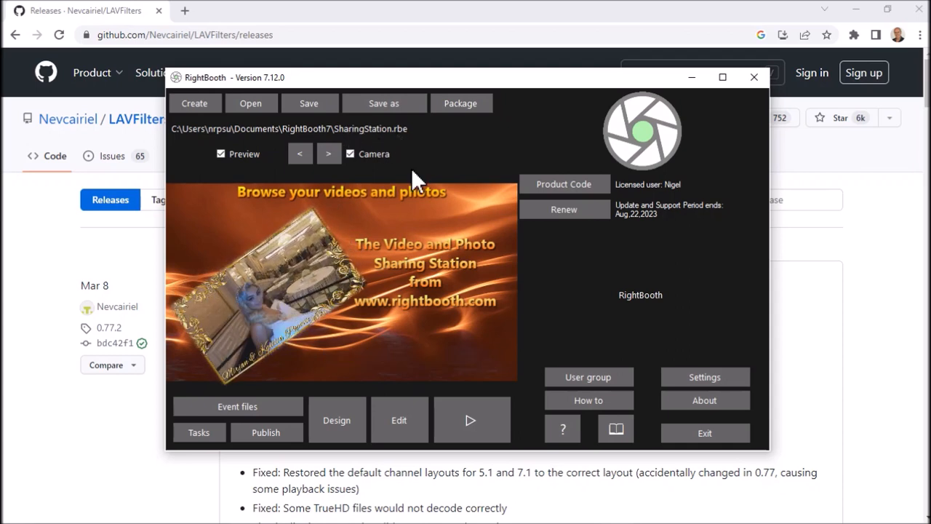
key(alt+Tab)
key(alt+Tab)
key(alt+Tab)
key(alt+Tab)
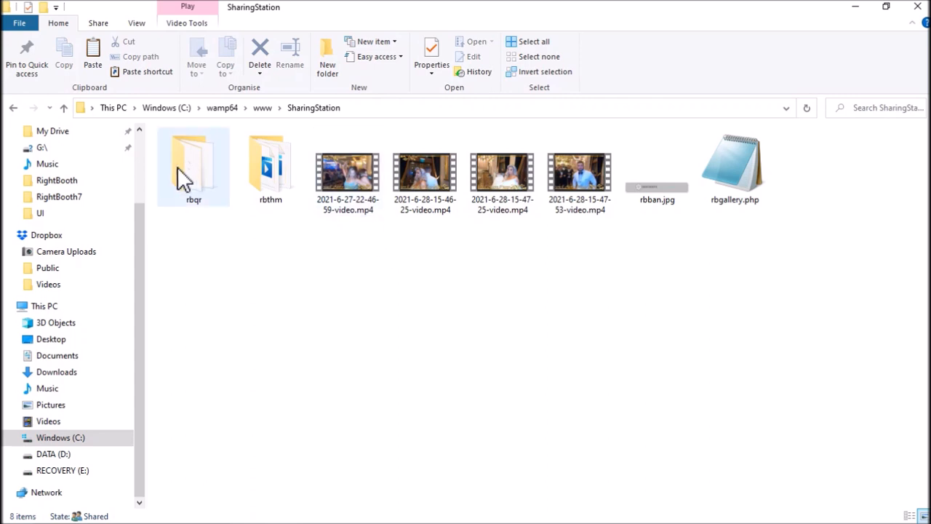
Look through the files in the rbqr folder and return to the SharingStation folder
double_click(203, 177)
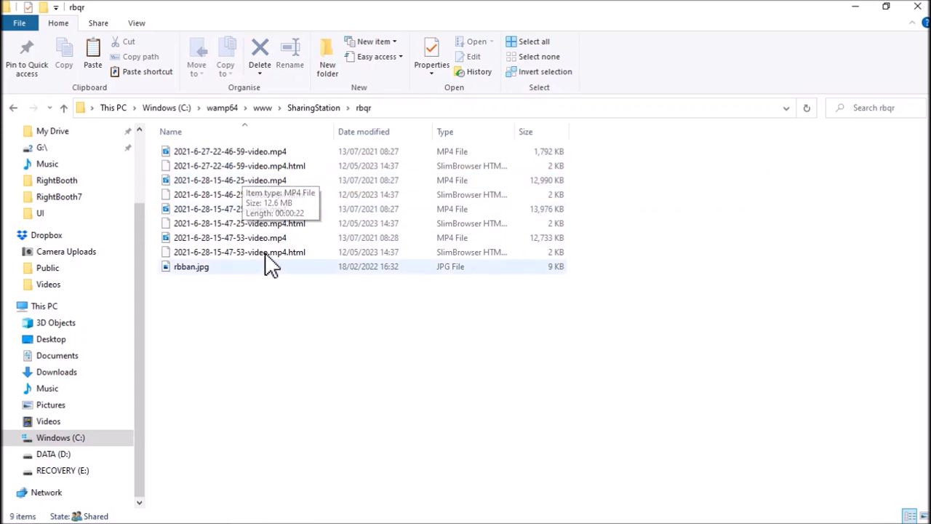
click(316, 111)
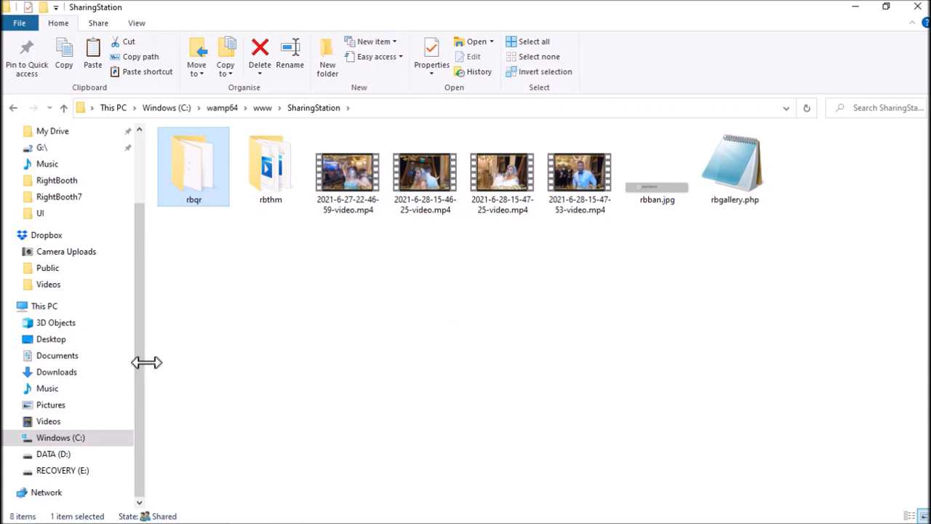
Copy 2.jpg, 3.jpg and 4.jpg from the Pictures folder into the SharingStation folder
click(59, 407)
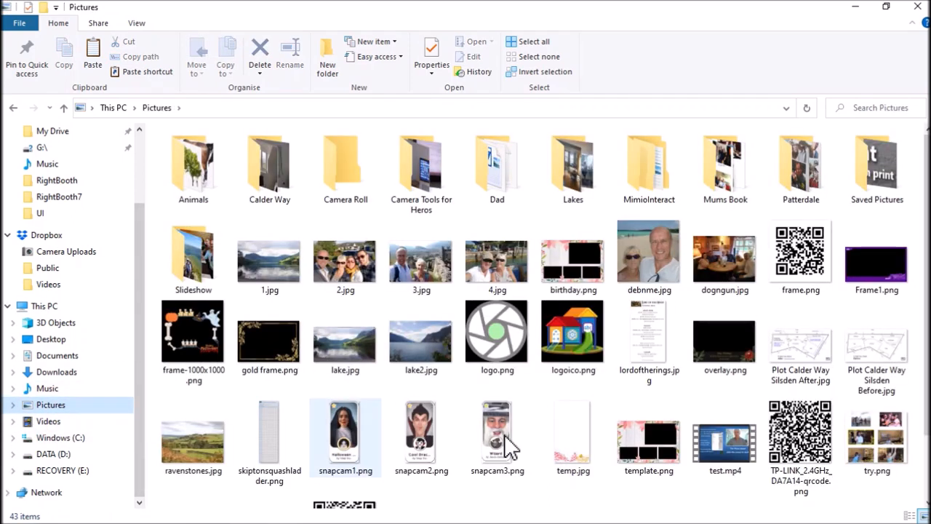
click(360, 266)
shift+click(501, 263)
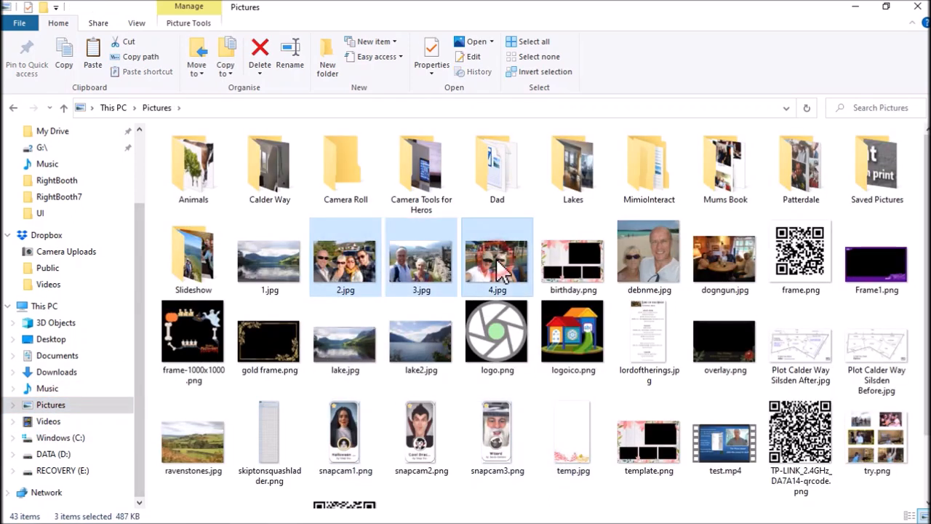
click(13, 108)
click(420, 265)
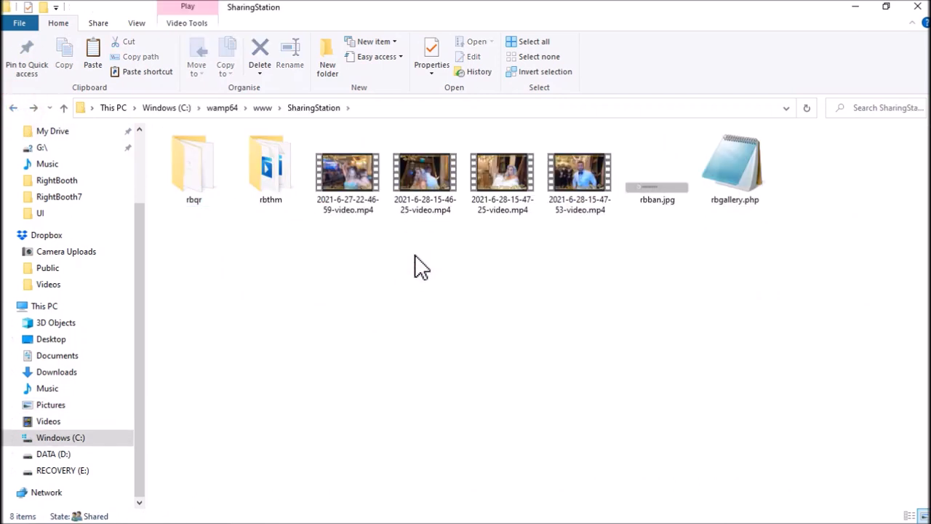
key(ctrl+v)
click(498, 310)
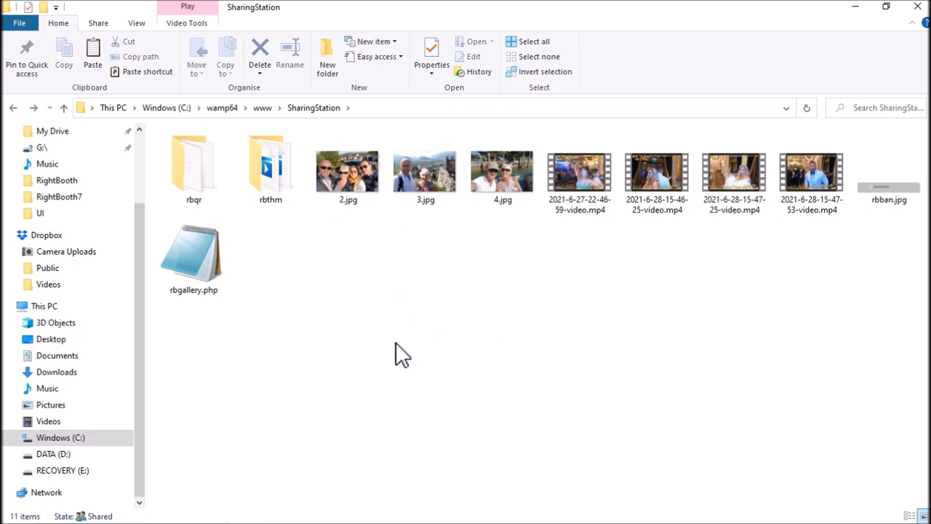
Switch to RightBooth, test the gallery page from the local web server settings, and view the last photo before returning to the gallery
key(alt+Tab)
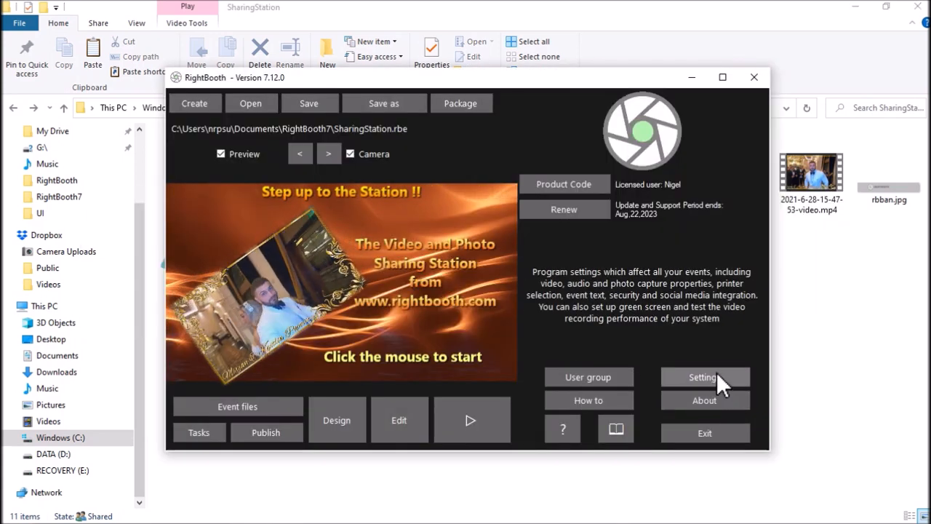
click(716, 377)
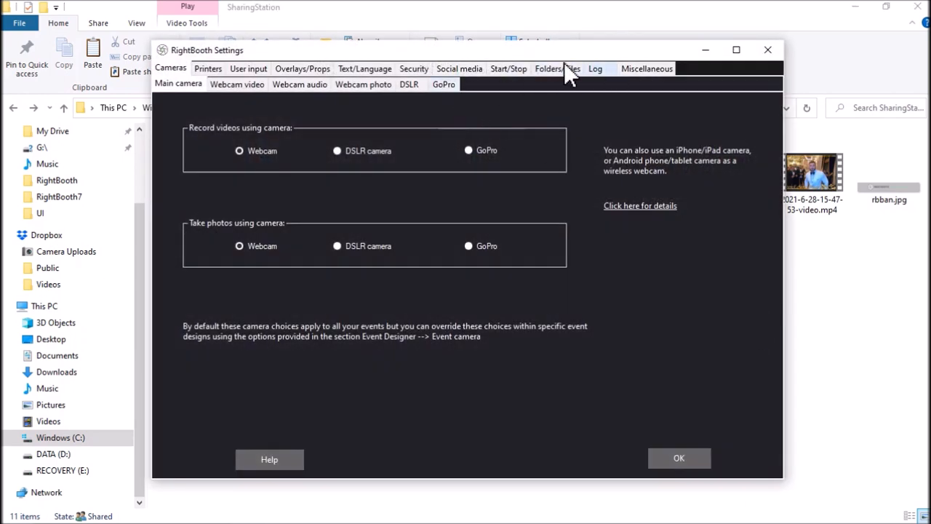
click(466, 69)
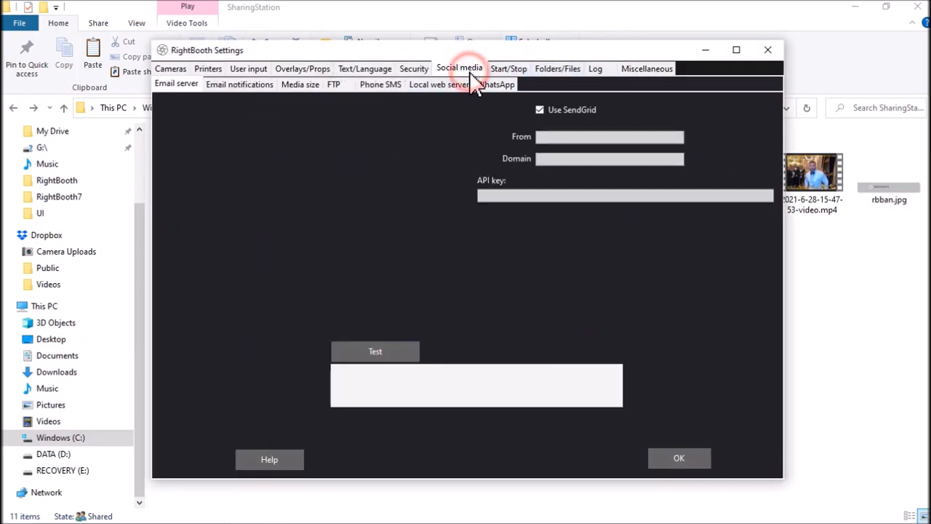
click(413, 85)
click(709, 244)
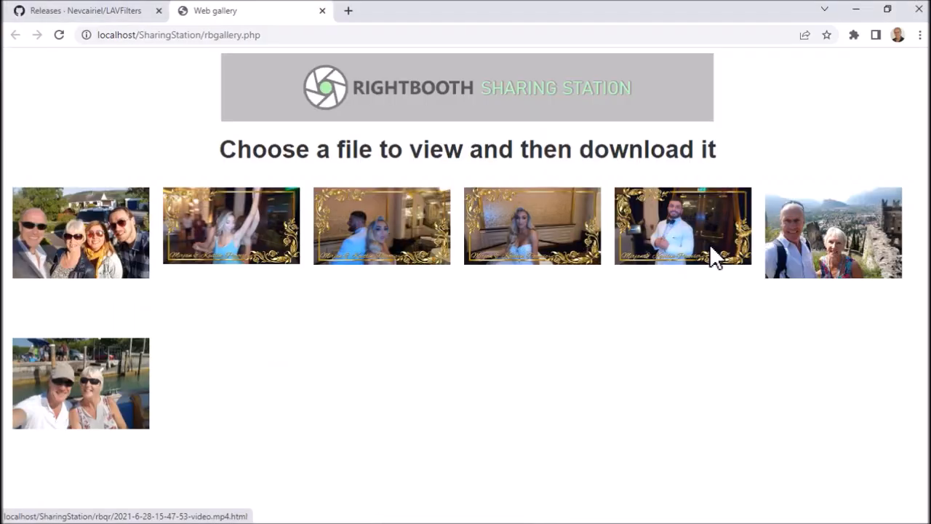
click(124, 398)
click(15, 35)
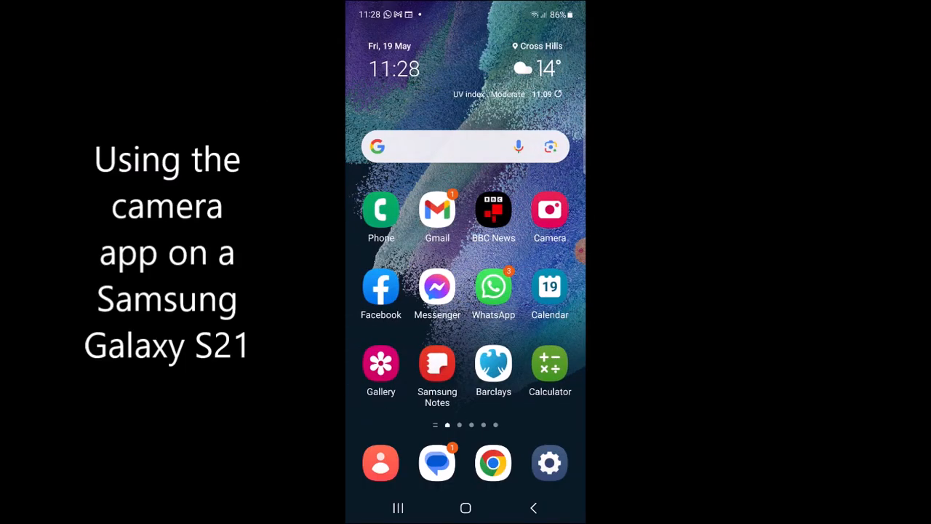
Scan the network QR code with the phone's camera and connect to TP-LINK_5GHz_DA7A16 only this time, returning to the home screen
click(550, 210)
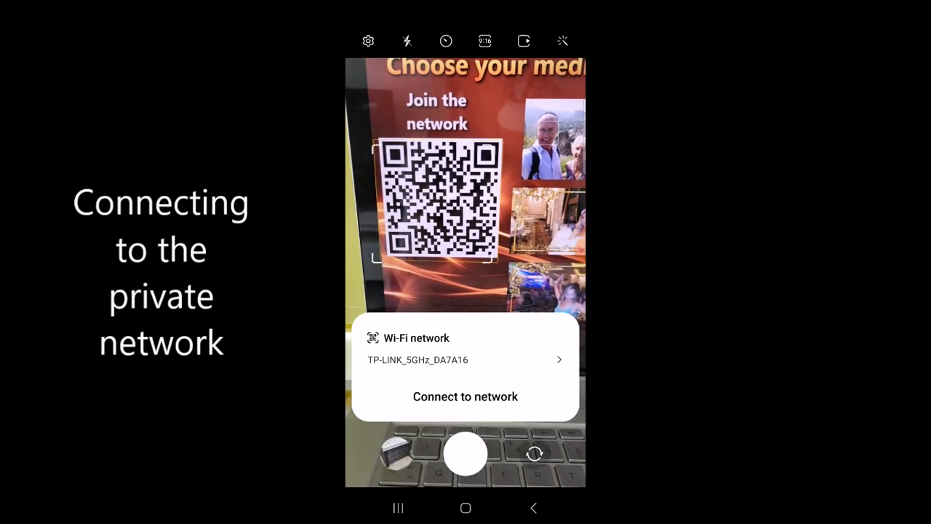
click(466, 397)
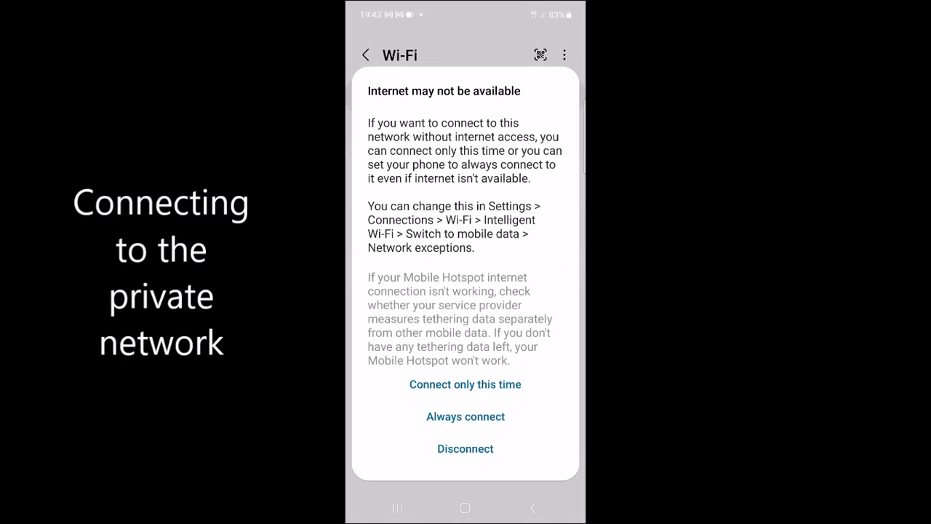
click(466, 384)
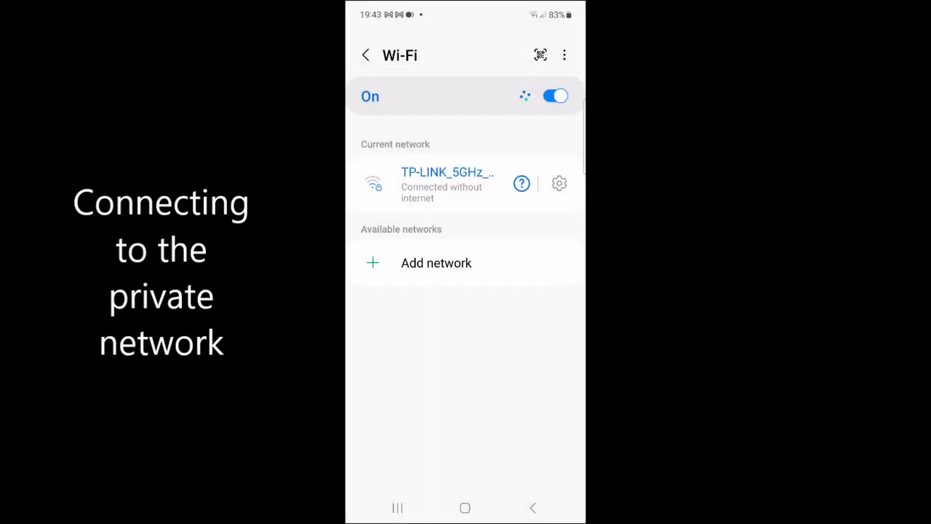
click(465, 507)
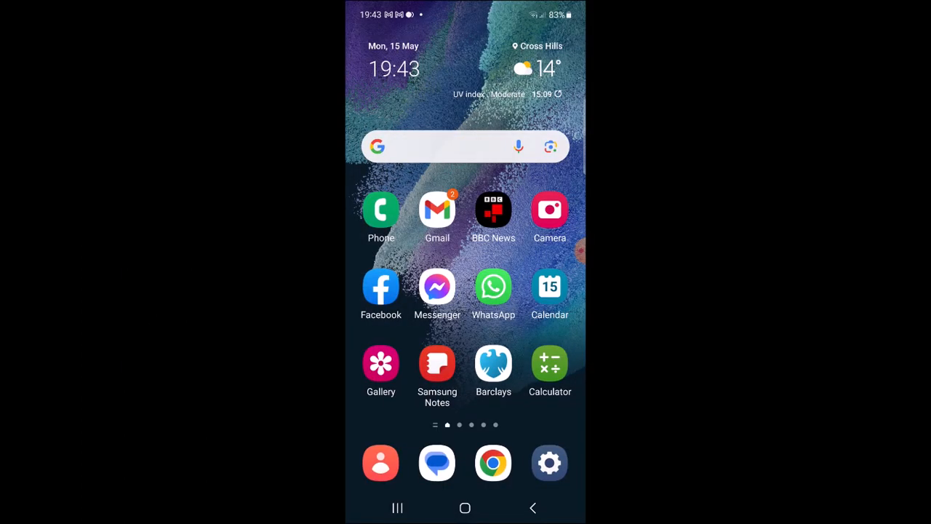
Scan the View the Web Gallery QR code with the phone's camera and open its link to the gallery page
click(549, 211)
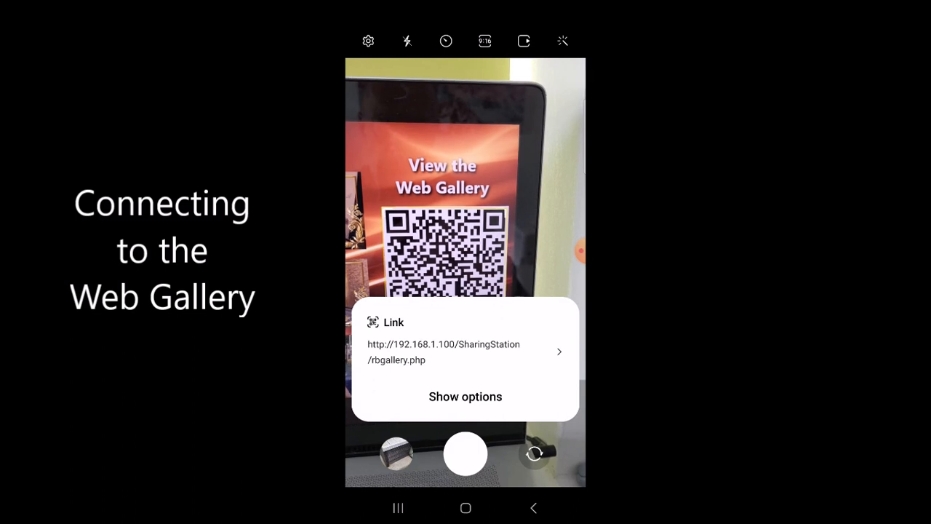
click(466, 352)
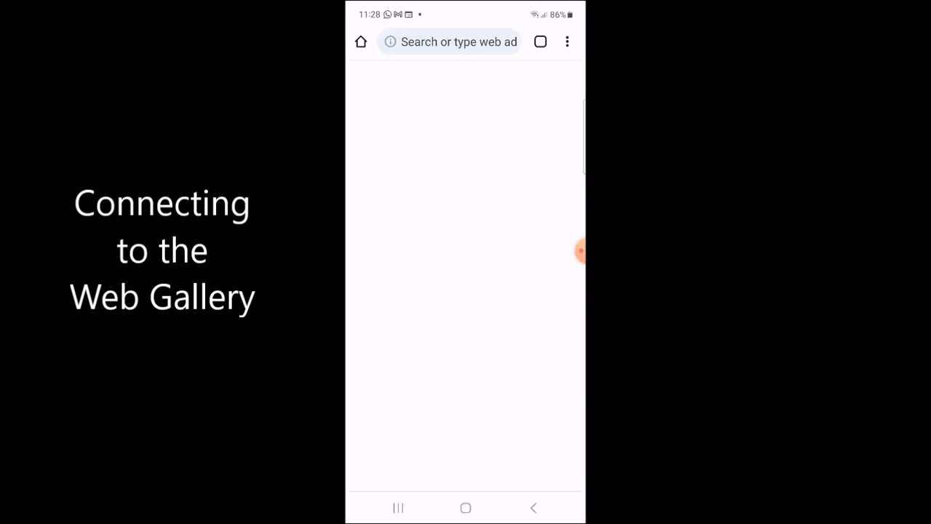
scroll(465, 218, up, 5)
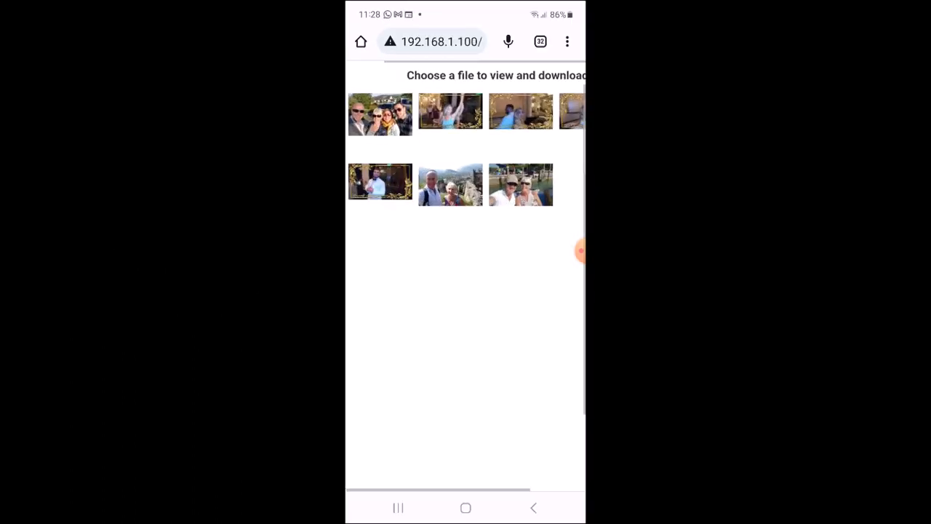
scroll(466, 277, up, 2)
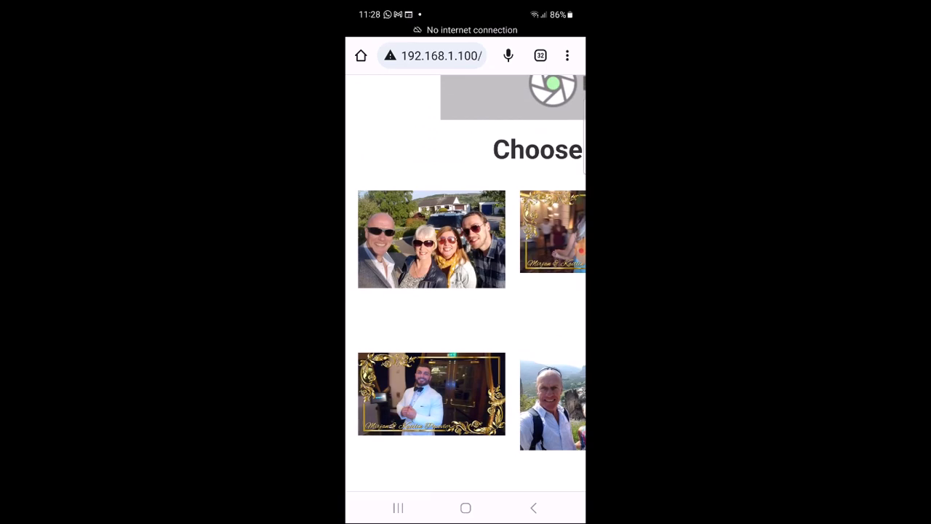
View the group photo and the dancing video from the phone's gallery page, returning to the gallery after each and browsing its thumbnails
click(432, 240)
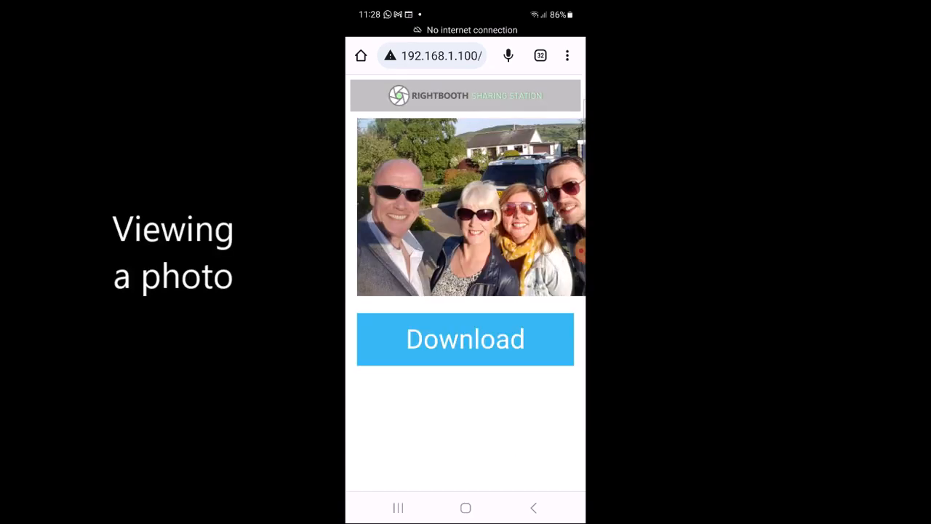
click(533, 508)
scroll(465, 291, right, 2)
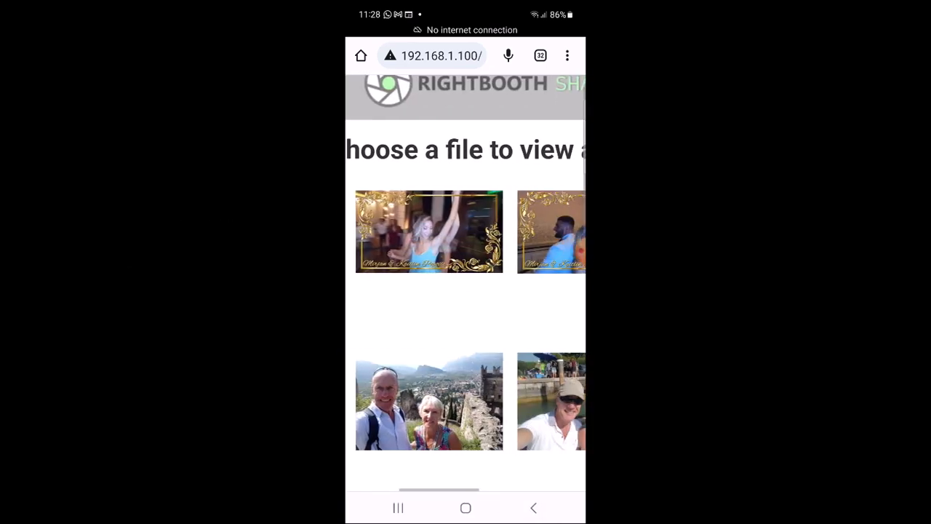
scroll(466, 276, down, 5)
scroll(466, 276, up, 3)
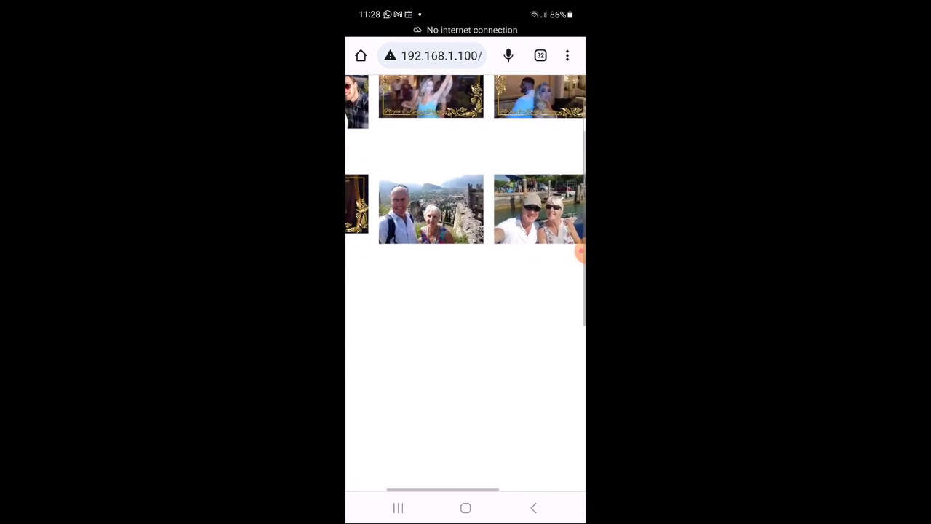
scroll(465, 218, up, 3)
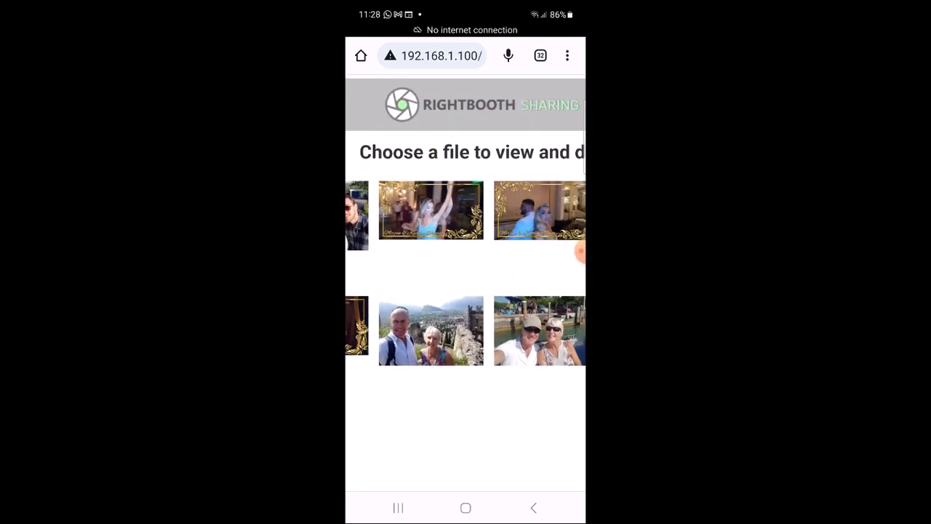
click(431, 210)
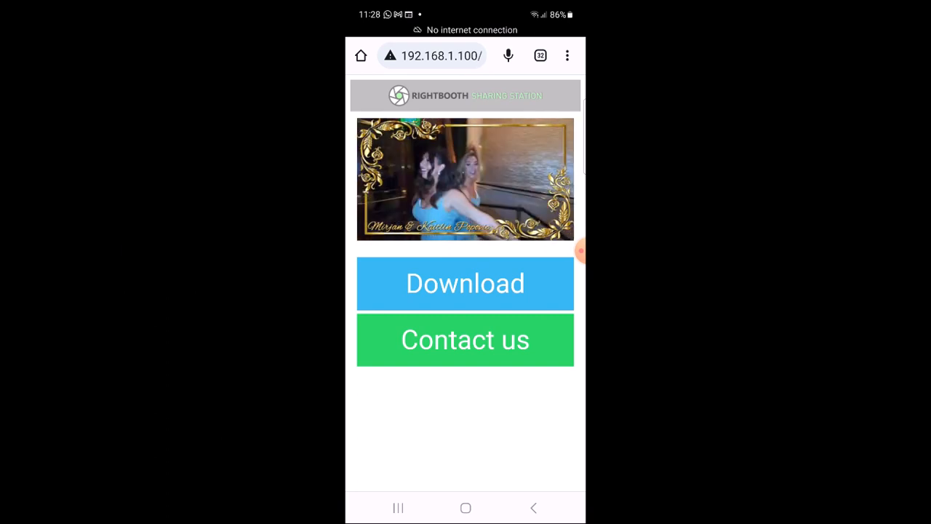
click(533, 508)
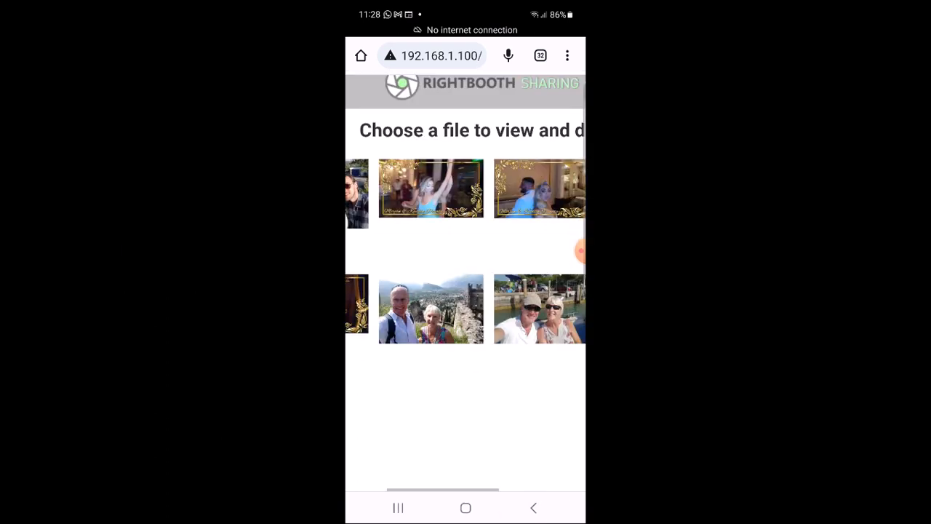
scroll(466, 282, right, 1)
scroll(466, 283, down, 3)
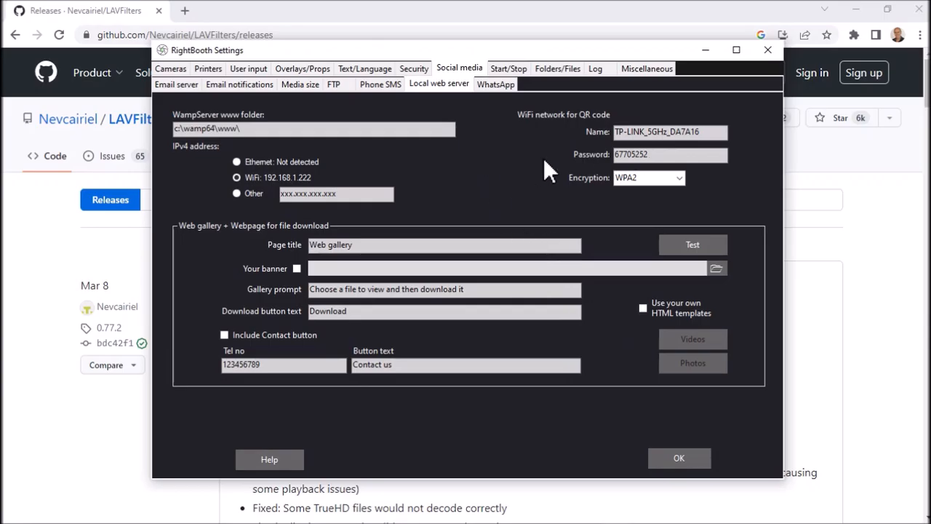
click(289, 87)
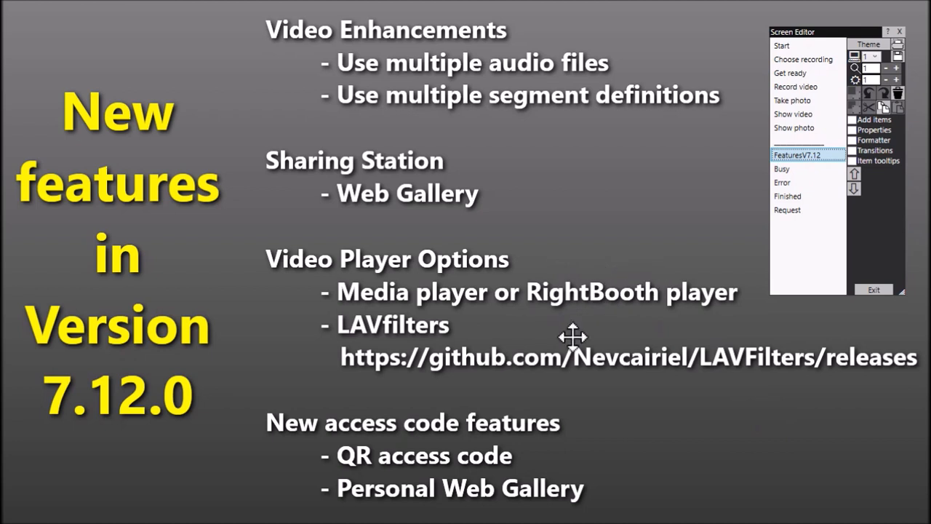
Exit the screen editor and set the video player to RightBooth player in the miscellaneous settings, acknowledging the restart message
click(886, 289)
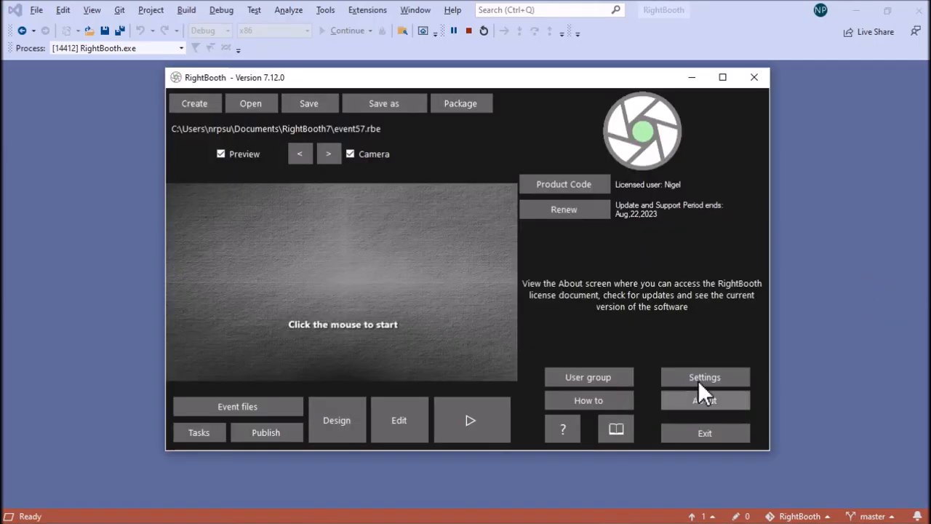
click(717, 378)
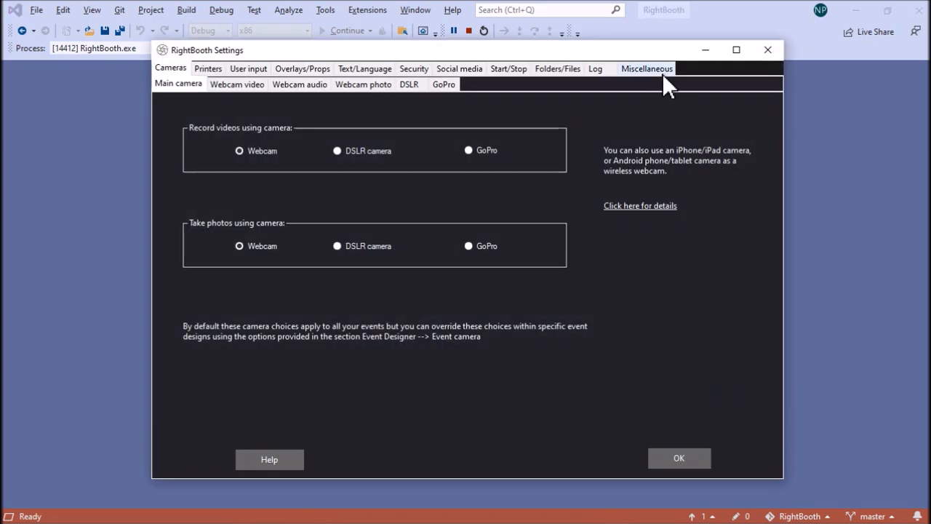
click(661, 71)
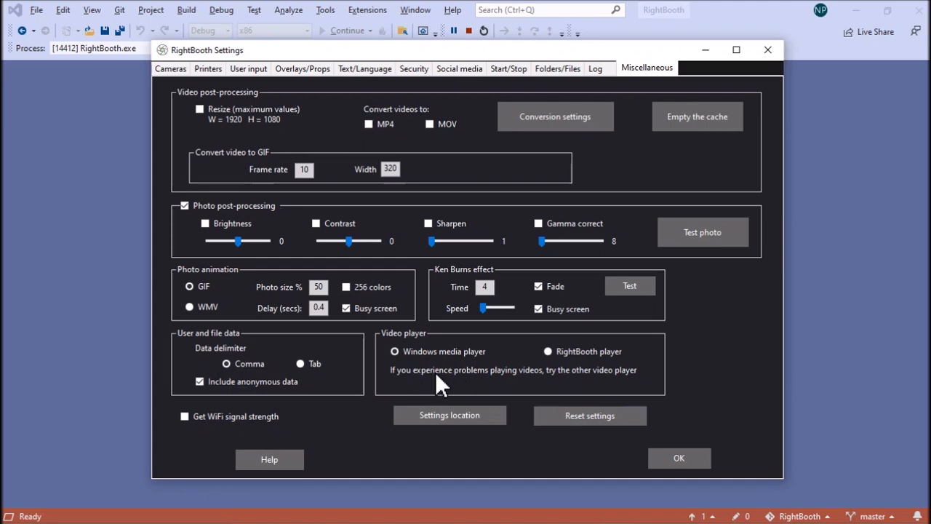
click(553, 352)
click(699, 454)
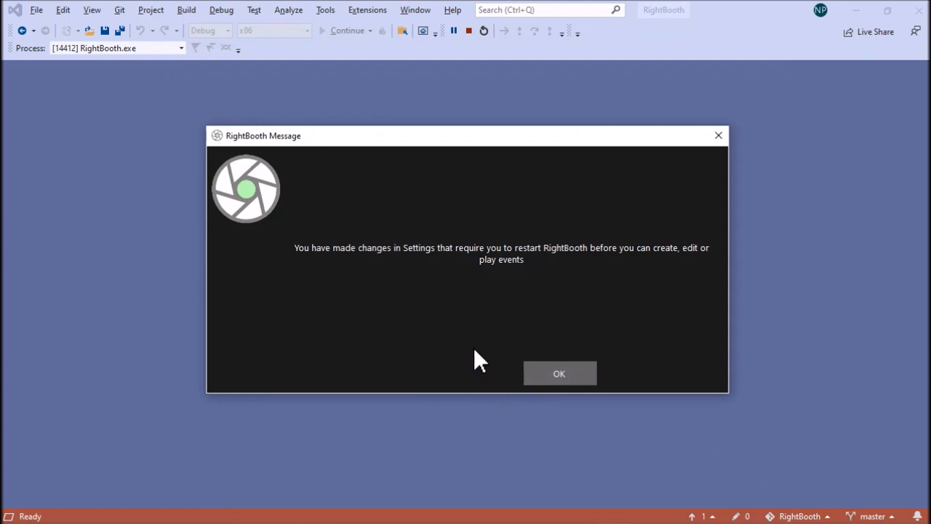
click(563, 374)
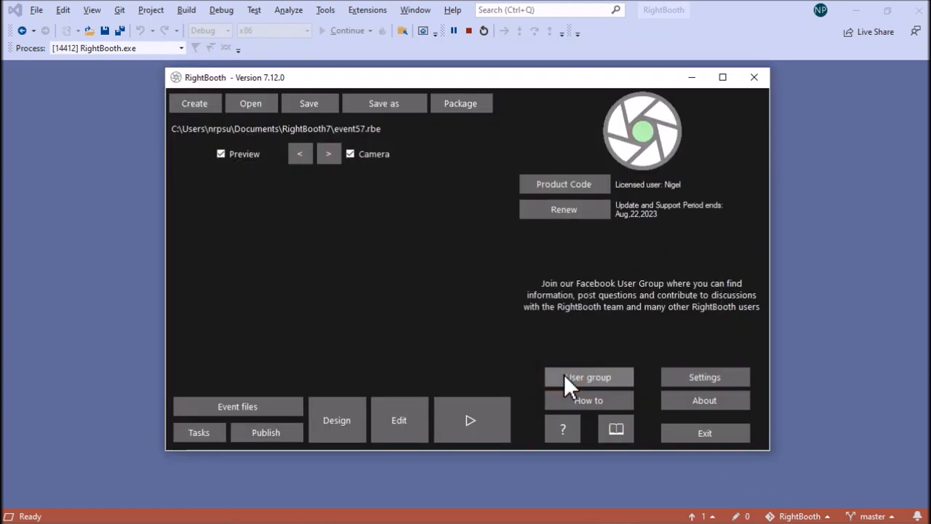
Close and restart RightBooth, and reopen the miscellaneous settings to check the video player choice
click(695, 436)
click(339, 29)
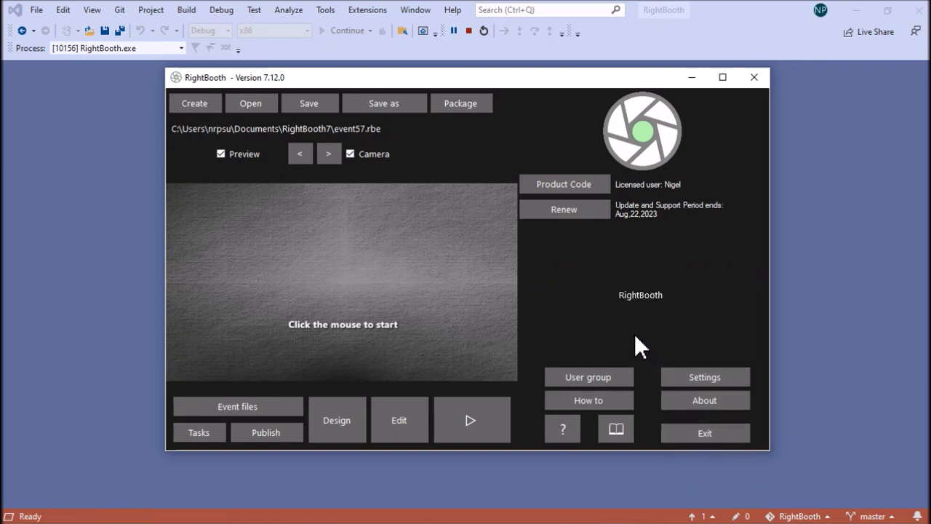
click(704, 377)
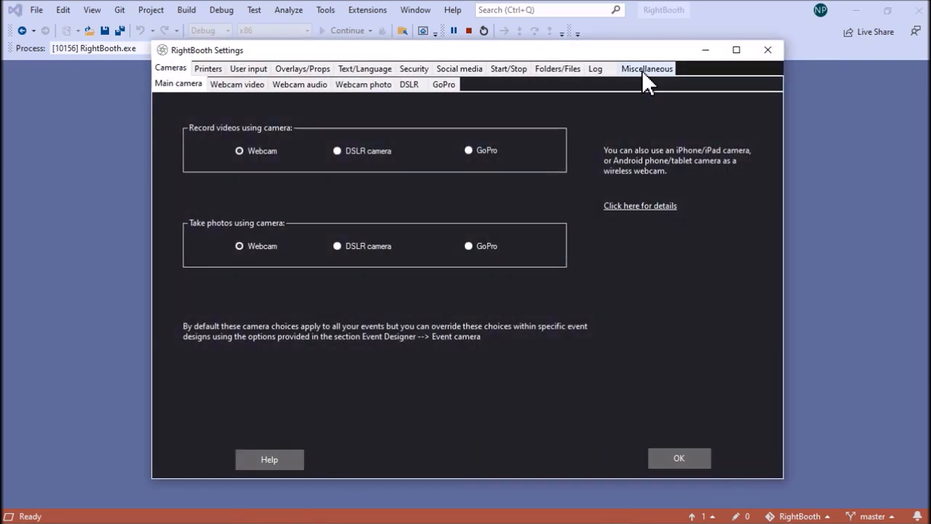
click(643, 69)
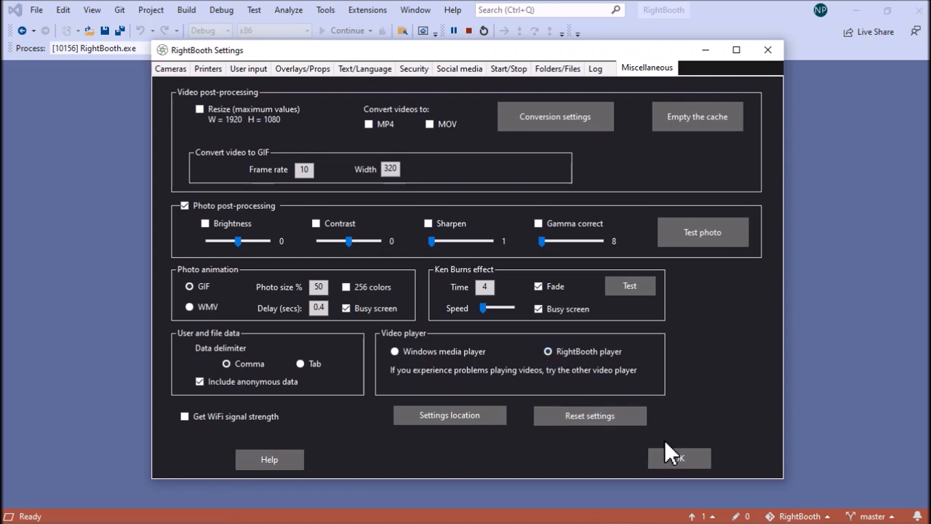
Close the settings and open the FeaturesV7.12 screen in the screen editor
key(alt)
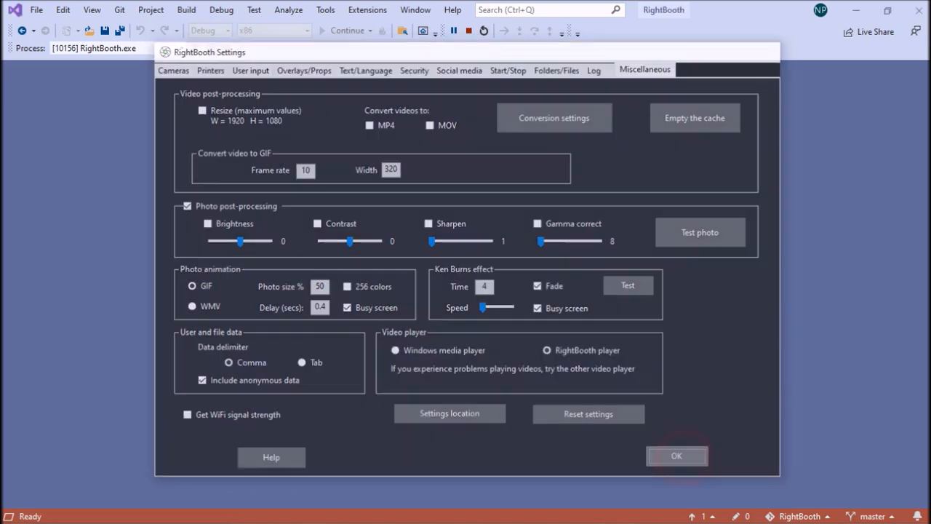
click(678, 458)
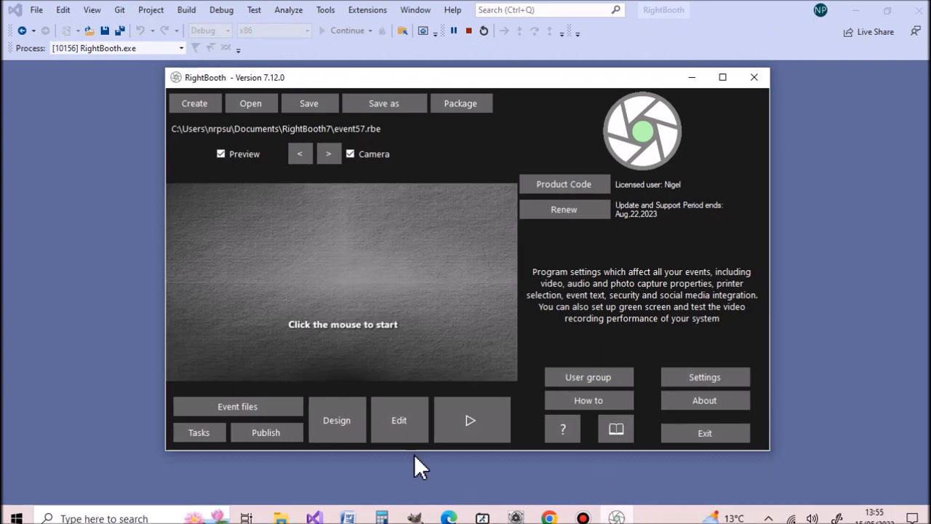
click(395, 418)
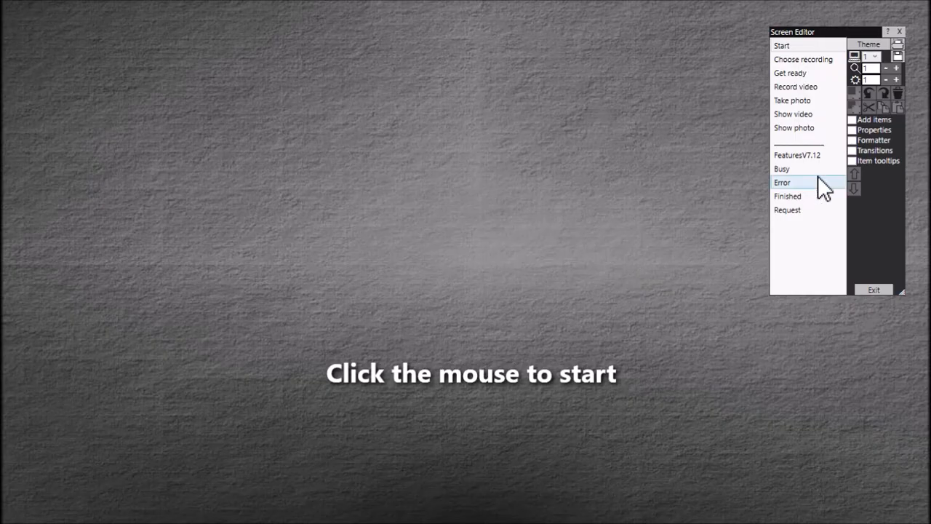
click(831, 155)
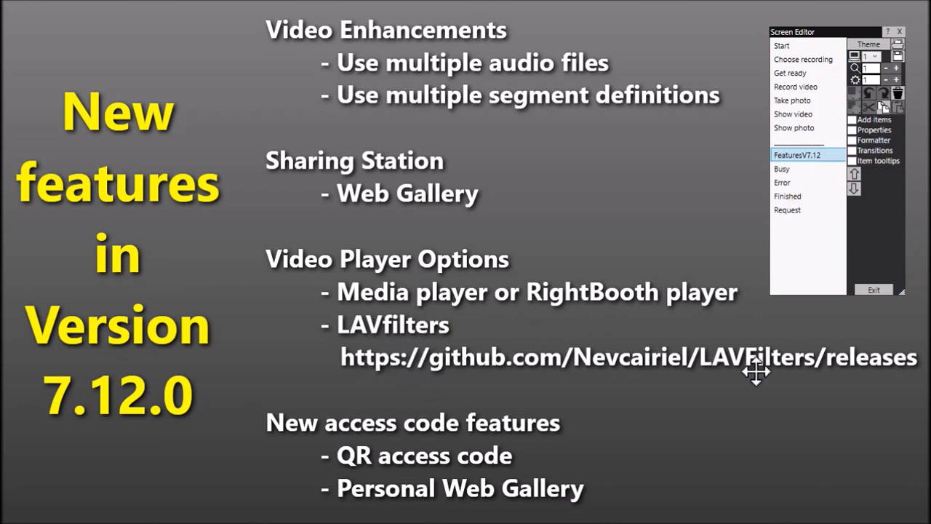
Switch to Chrome and review the LAVFilters releases page on GitHub, including its web address
key(alt+Tab)
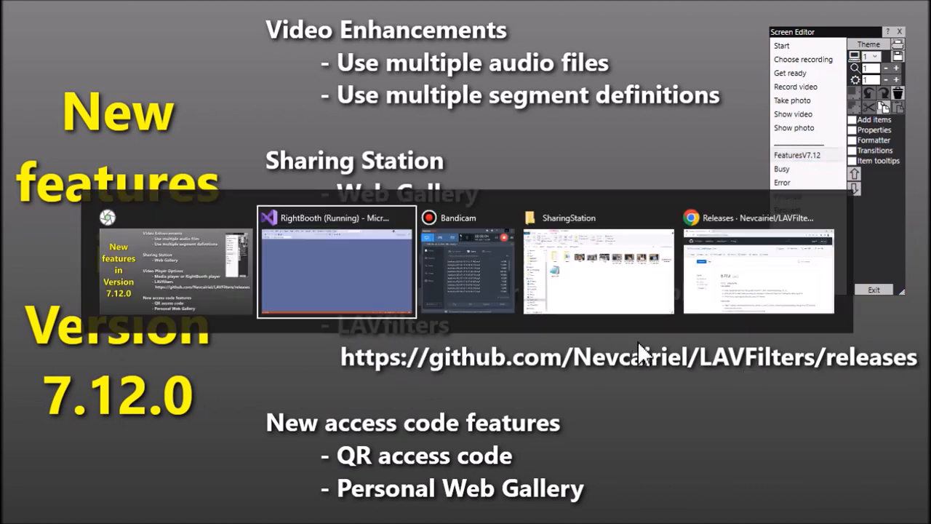
key(alt+Tab)
key(alt+Tab)
key(alt+Tab)
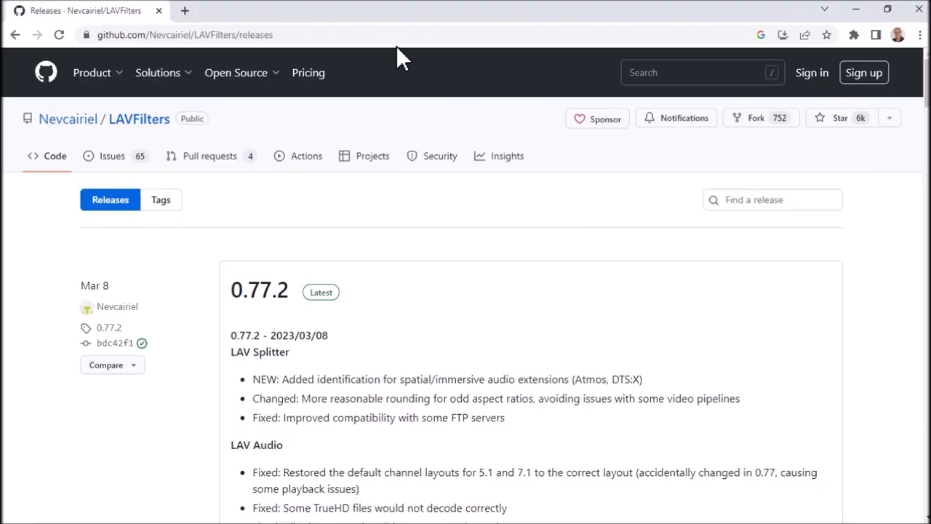
click(401, 35)
click(426, 35)
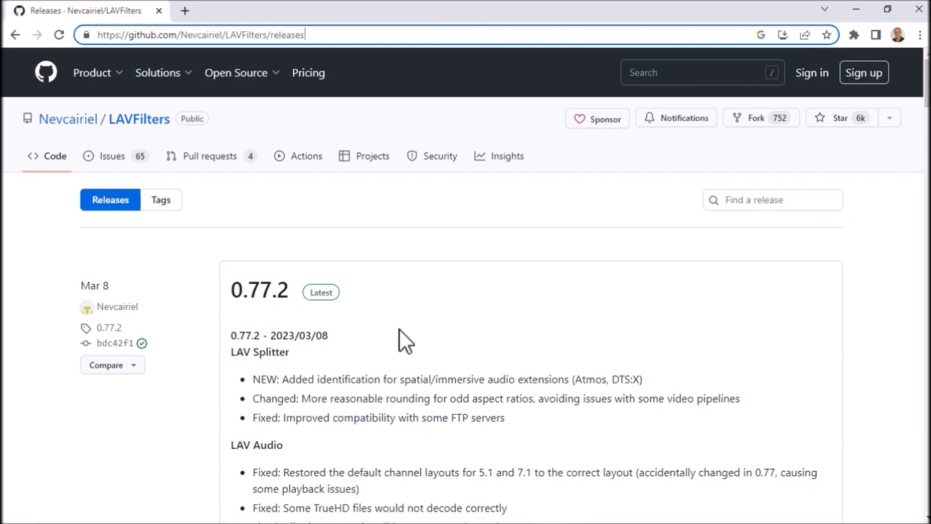
scroll(393, 333, down, 3)
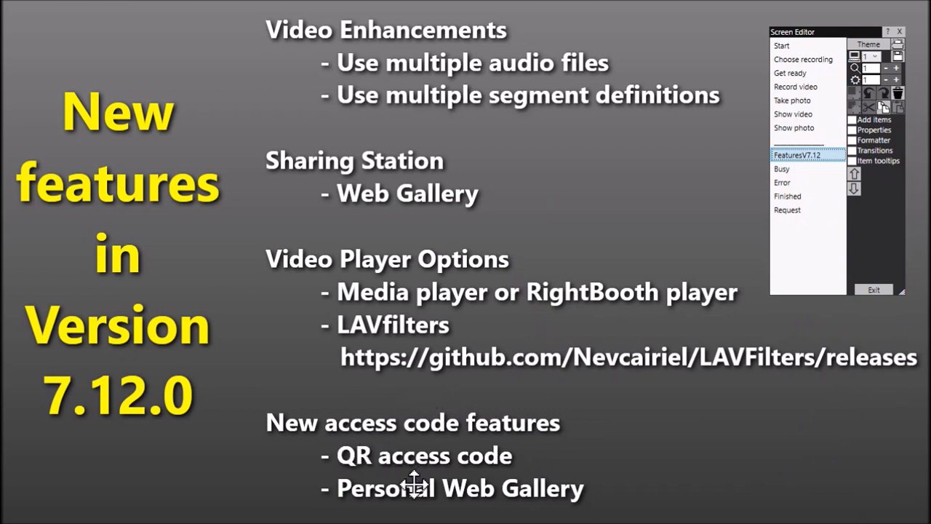
Return to RightBooth, exit the screen editor and open the security settings
click(877, 289)
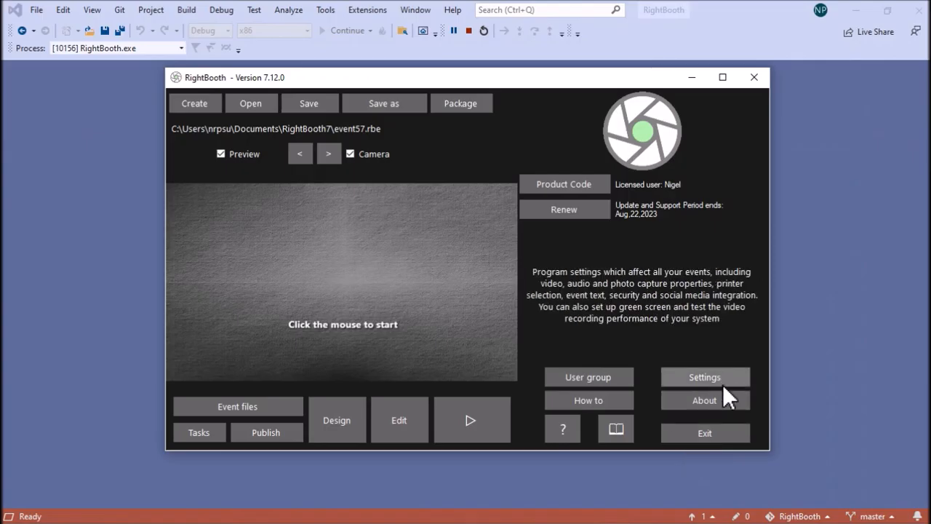
click(722, 384)
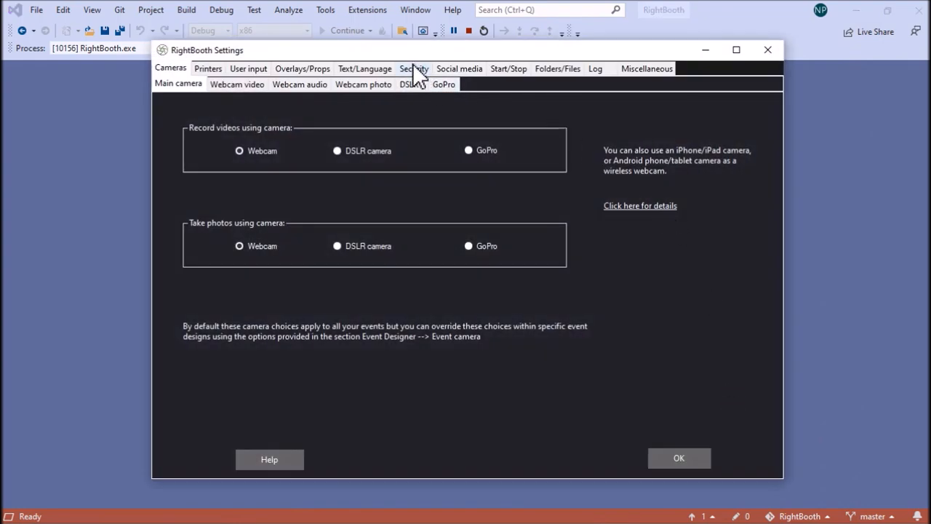
click(412, 68)
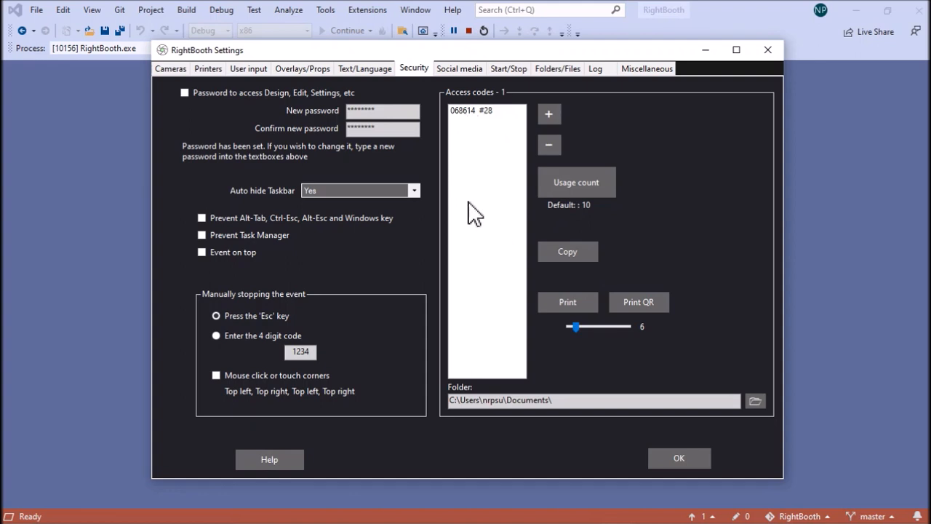
Create 19 additional access codes in the security settings
click(551, 110)
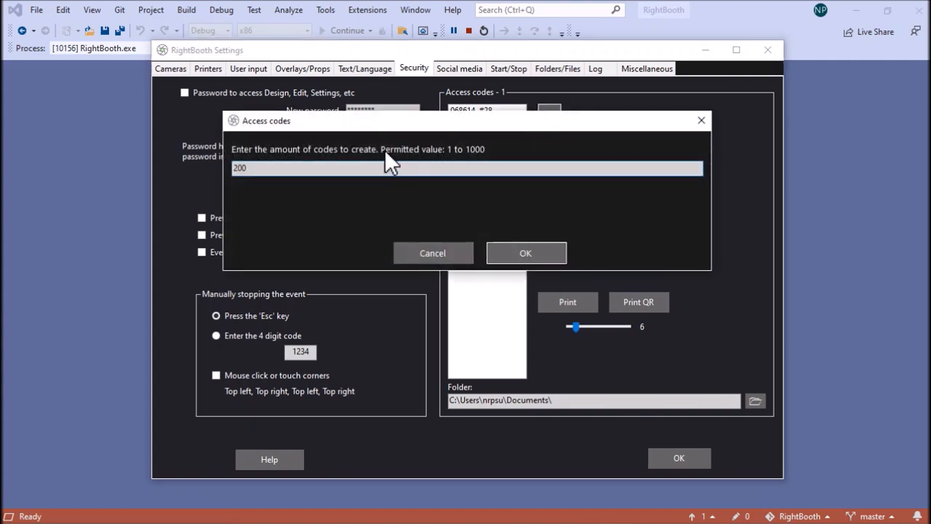
key(BackSpace)
key(BackSpace)
text(20)
key(BackSpace)
key(BackSpace)
text(19)
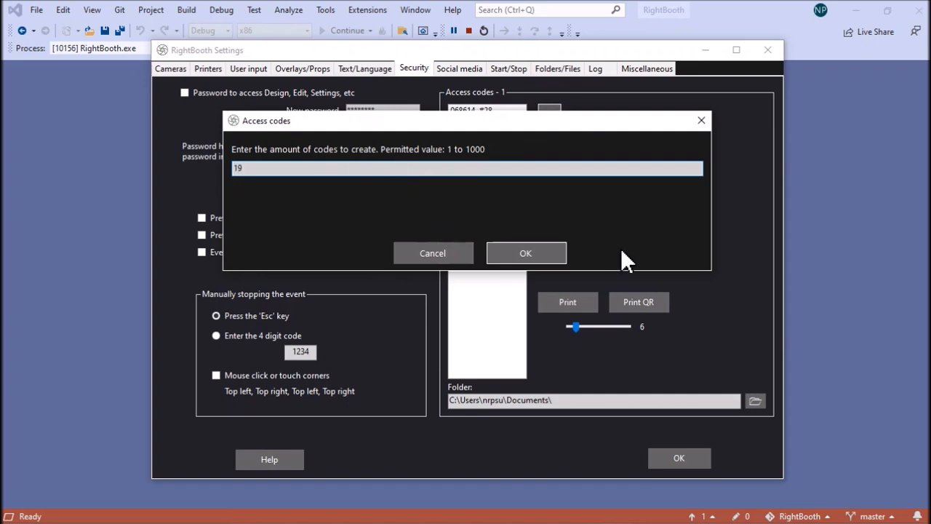
click(502, 252)
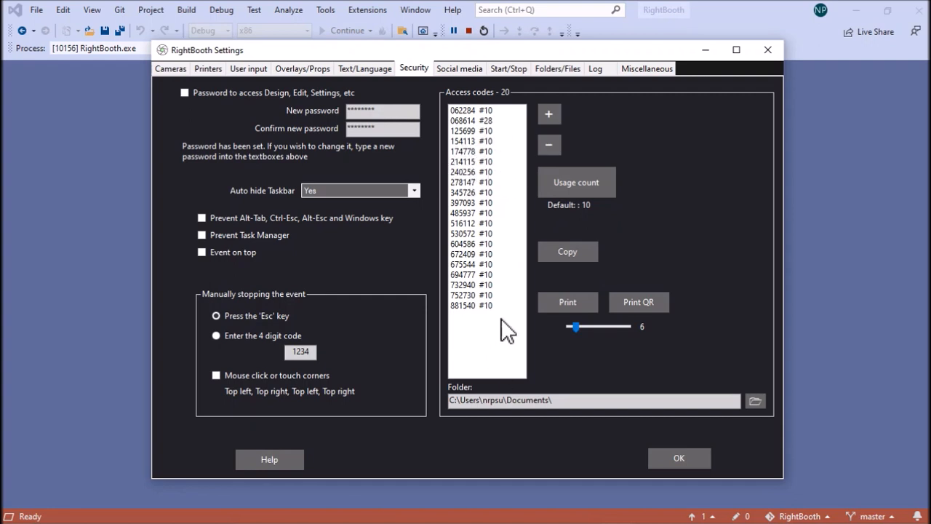
Select all access codes except the one with usage count 28 and set their usage count to 1
click(470, 110)
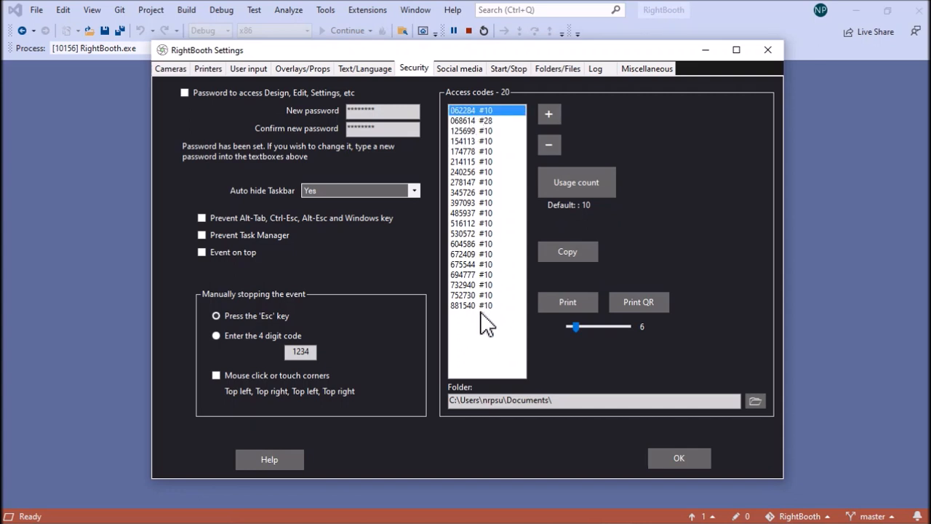
shift+click(482, 306)
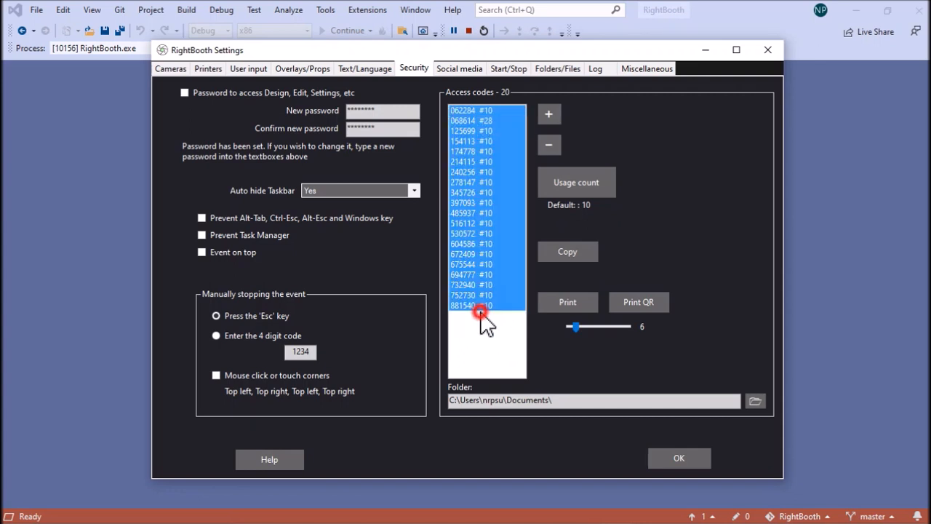
ctrl+click(471, 120)
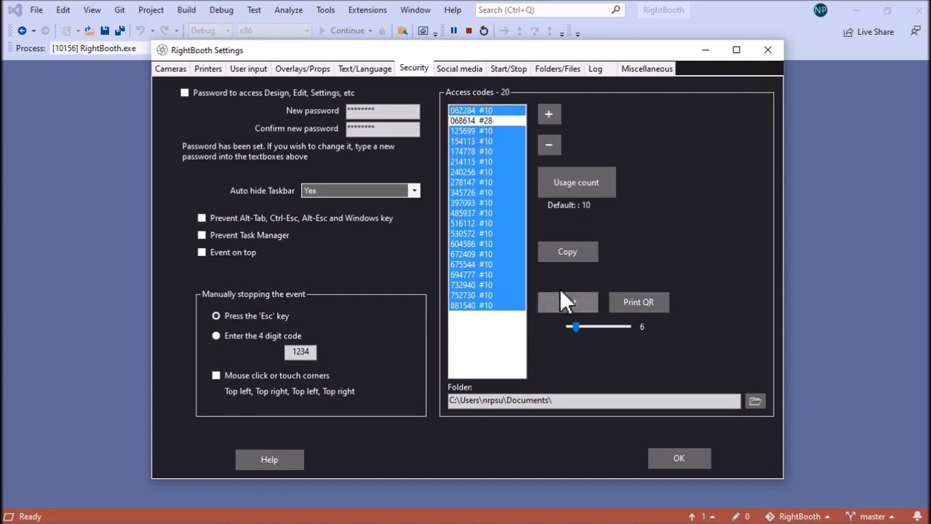
click(584, 185)
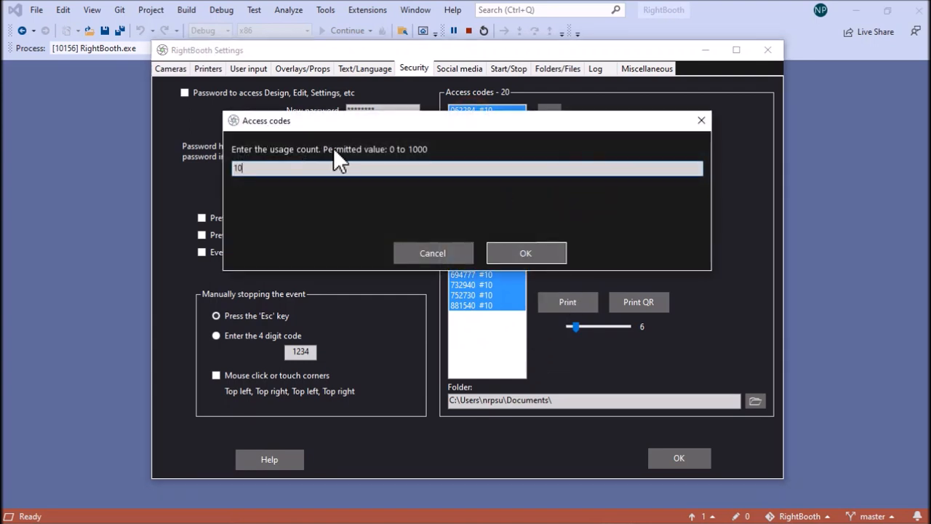
key(BackSpace)
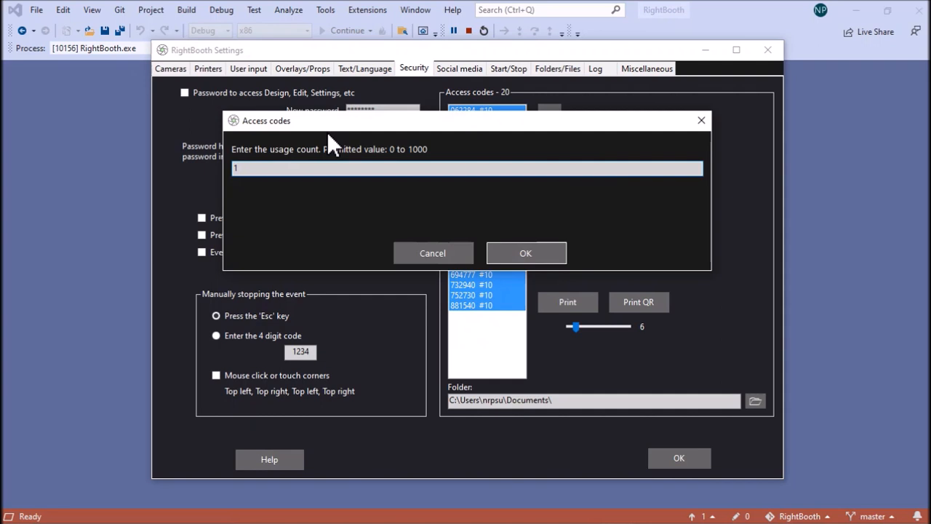
click(551, 252)
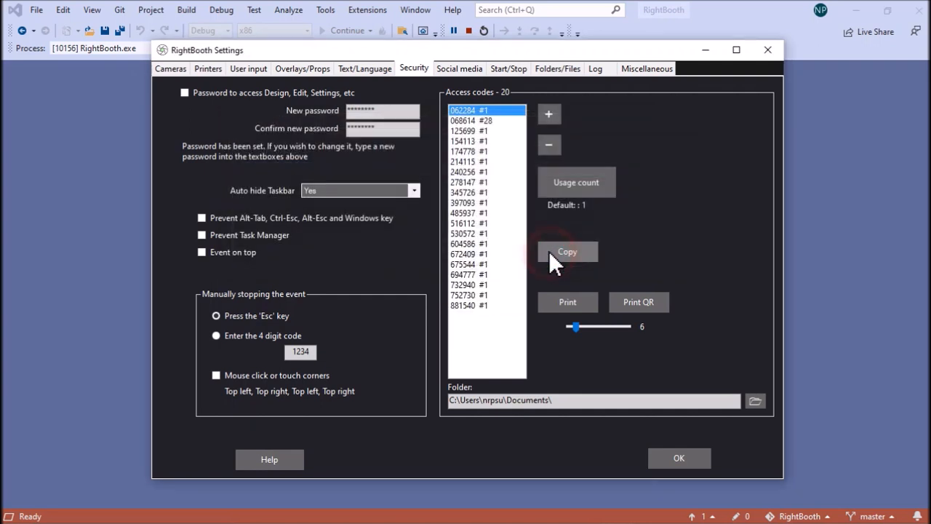
Select several access codes one at a time near the end of the list and set the print slider to 16
click(480, 306)
click(472, 295)
click(469, 284)
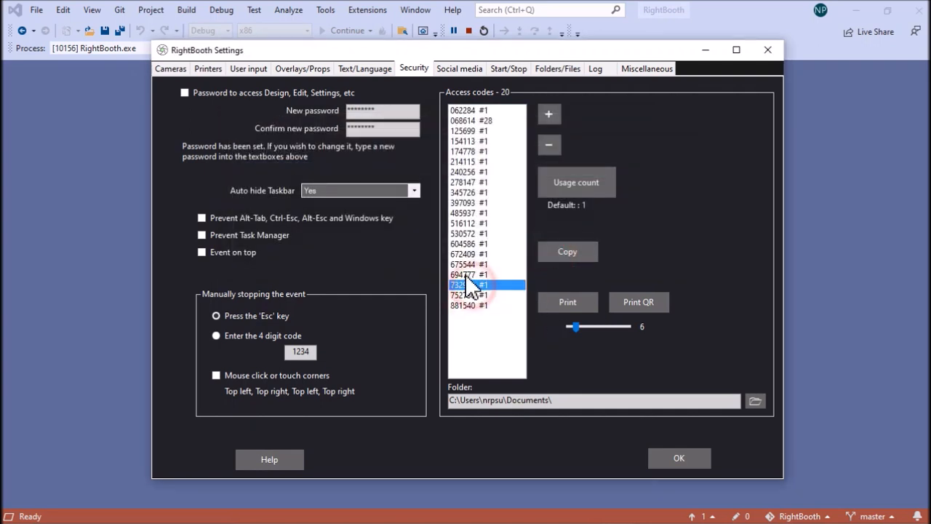
click(467, 275)
click(472, 305)
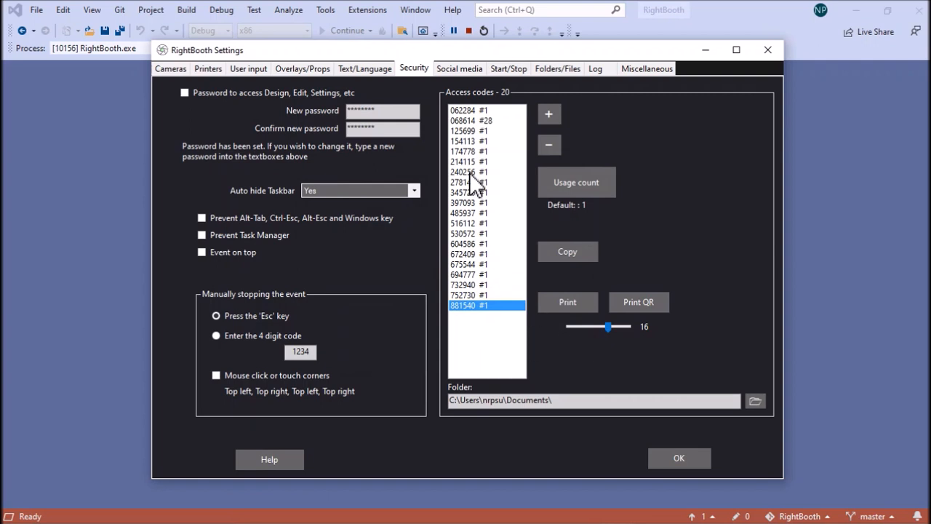
Preview the printout of all access codes on the Canon TR4500 series printer, then cancel printing
click(476, 110)
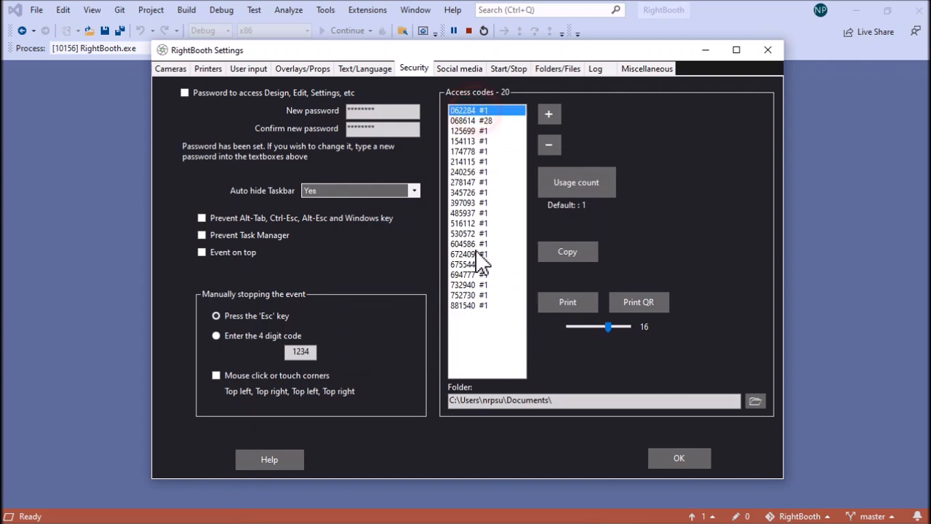
shift+click(471, 306)
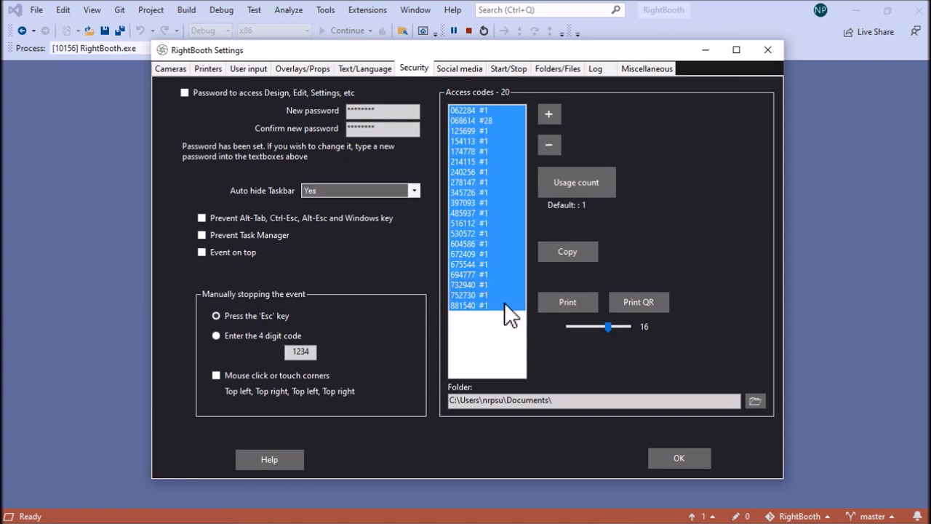
click(574, 304)
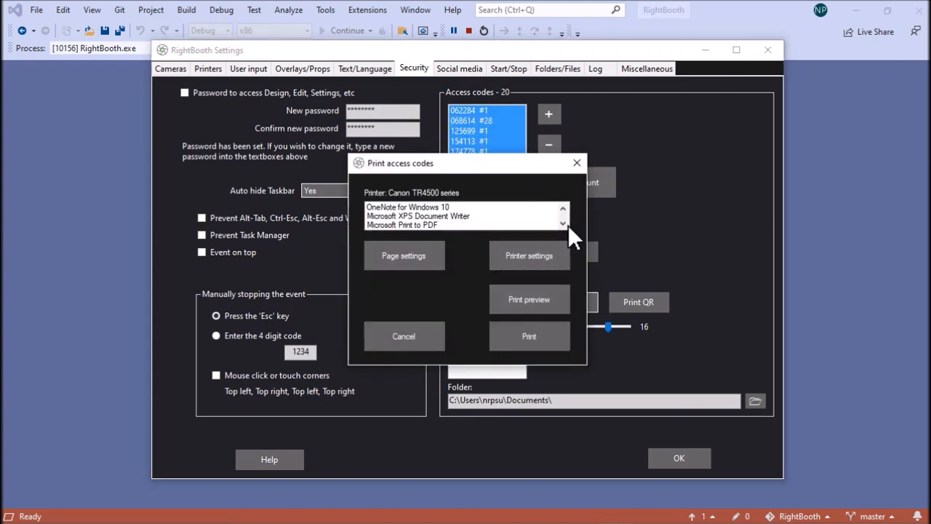
click(564, 224)
click(564, 224)
click(564, 224)
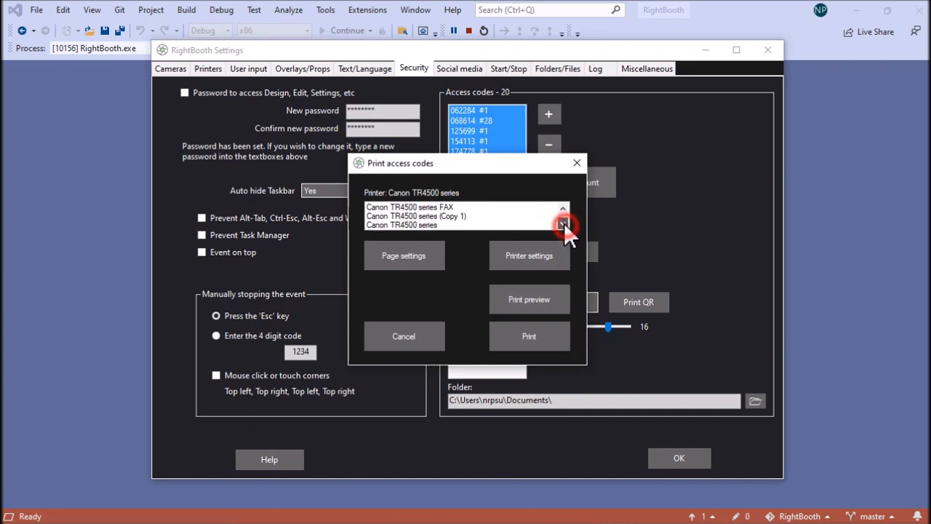
click(478, 222)
click(542, 301)
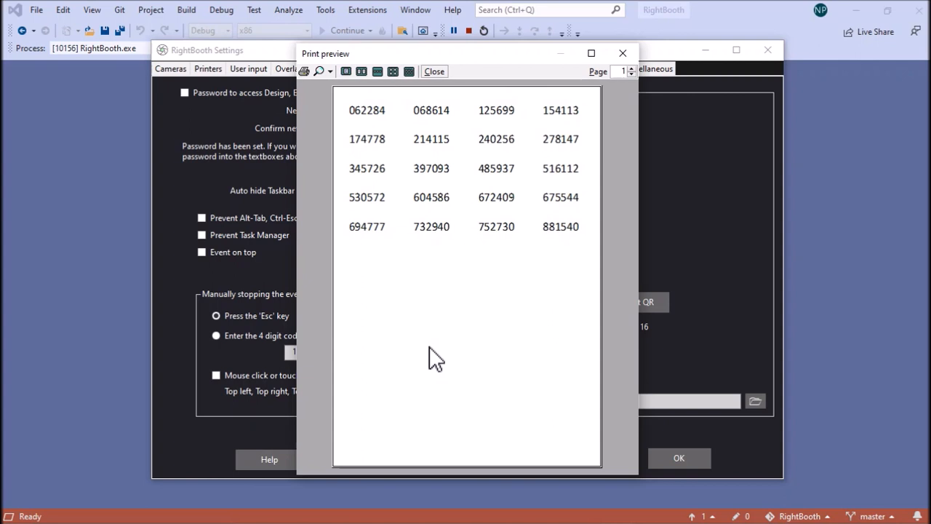
click(627, 52)
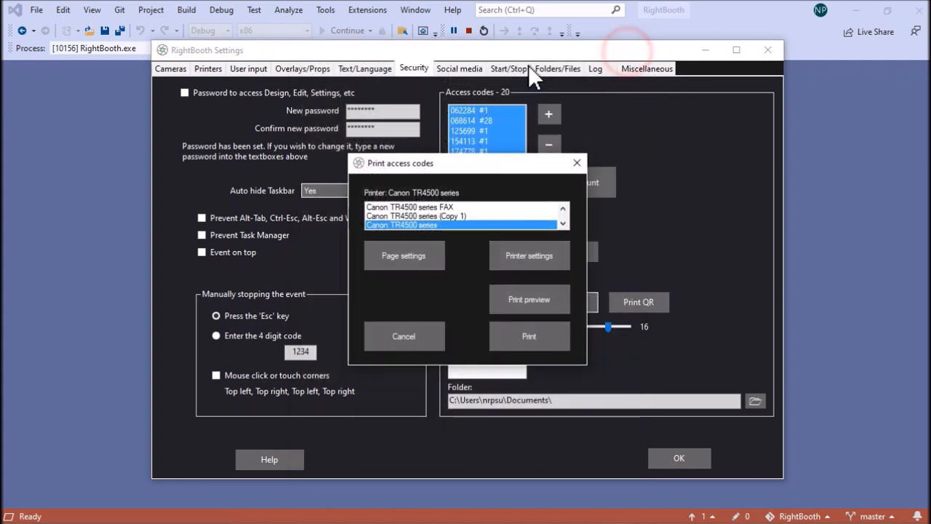
click(430, 338)
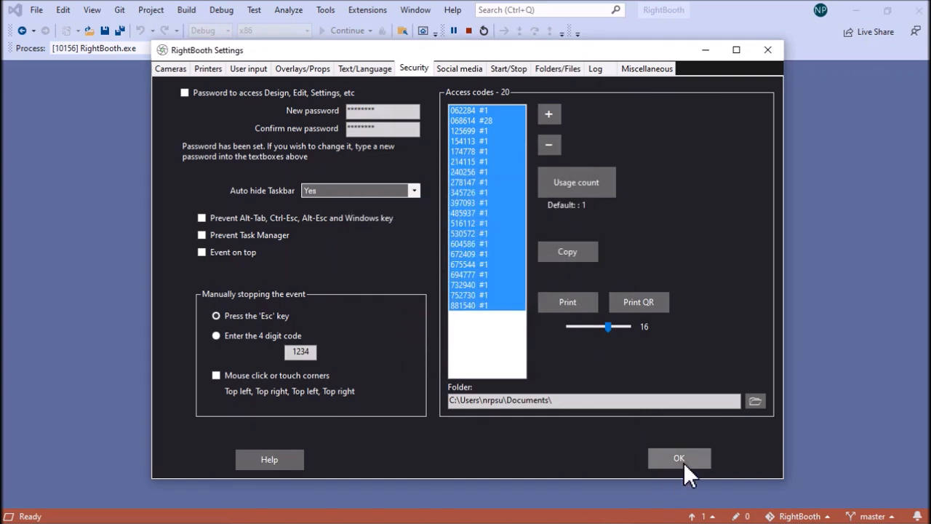
Close the settings and require an access code on the Start screen in the event structure
click(681, 459)
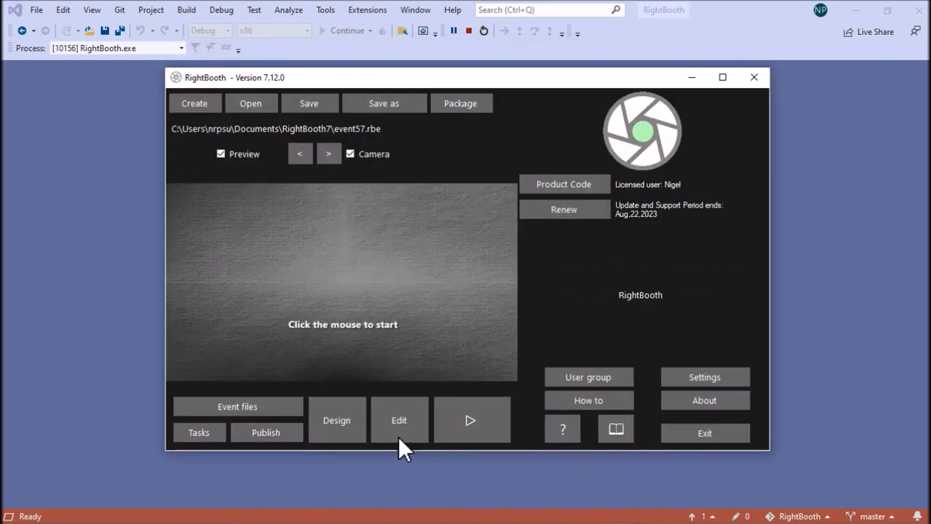
click(332, 417)
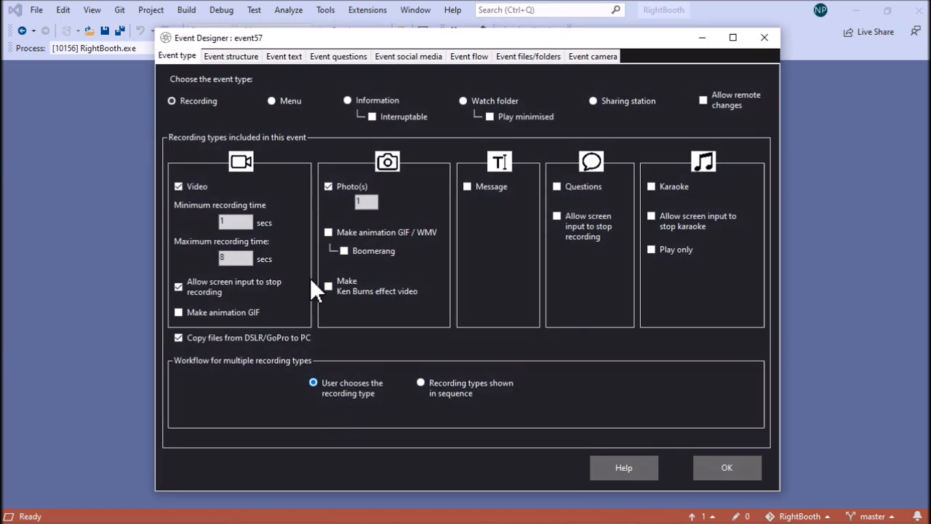
click(232, 56)
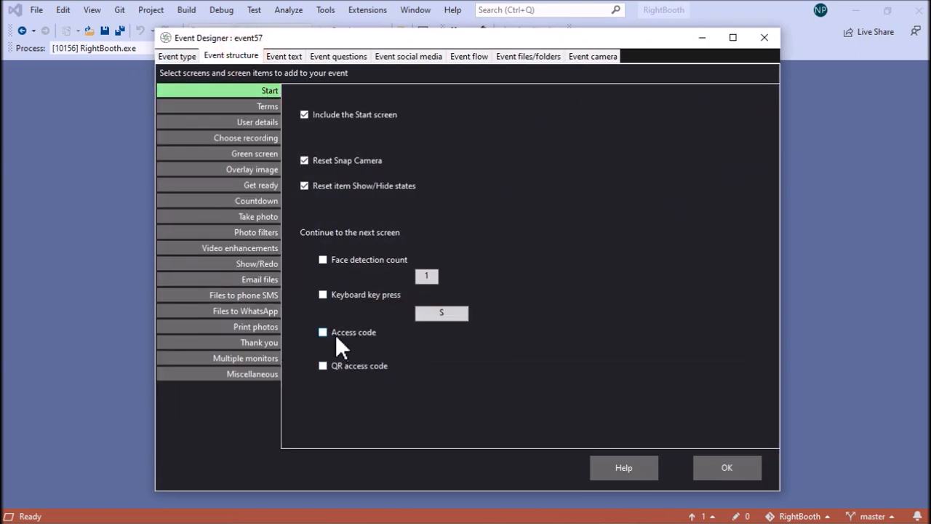
click(745, 469)
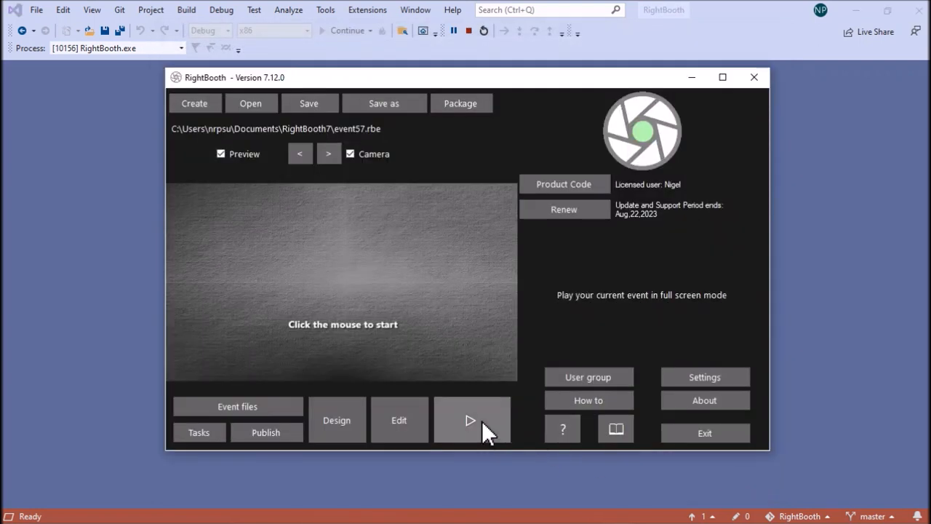
Play the event in full screen, start a session and submit an arbitrary six-digit access code
click(482, 421)
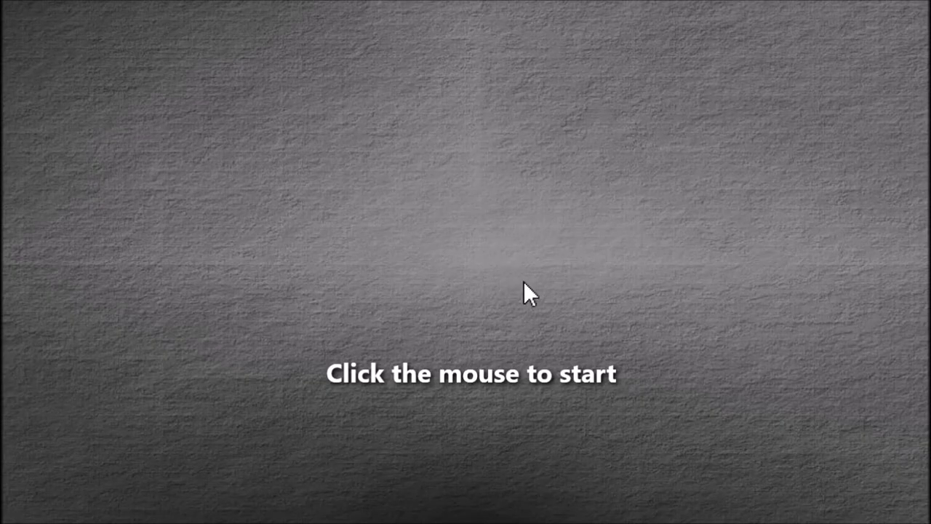
click(524, 282)
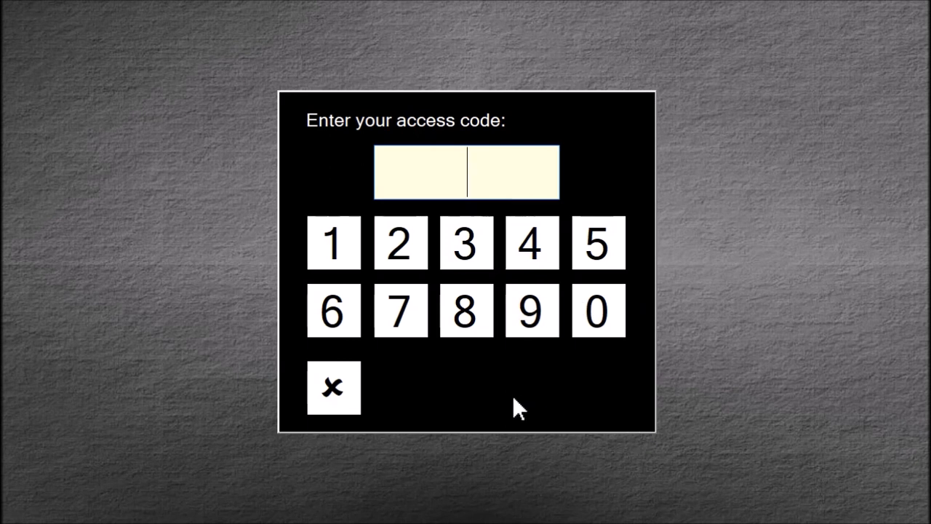
click(344, 239)
click(403, 244)
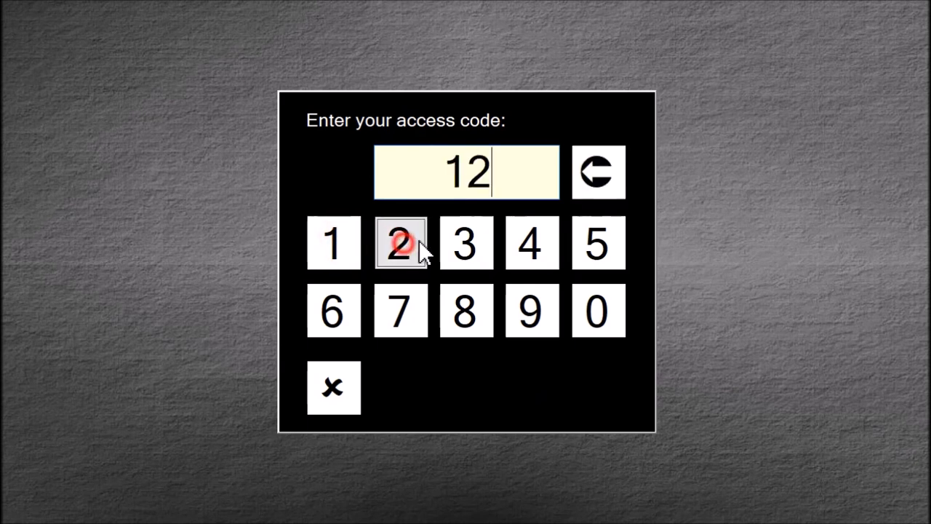
click(470, 247)
click(548, 250)
click(601, 243)
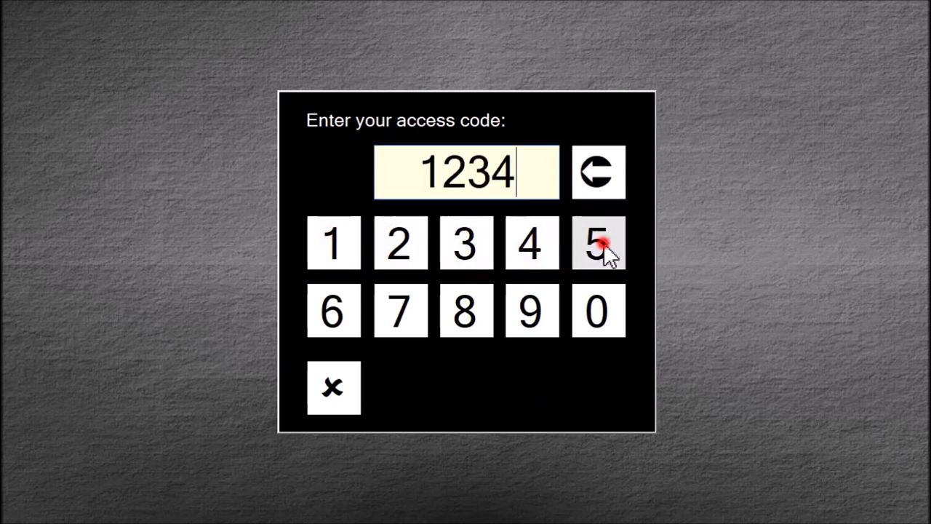
click(336, 320)
click(603, 381)
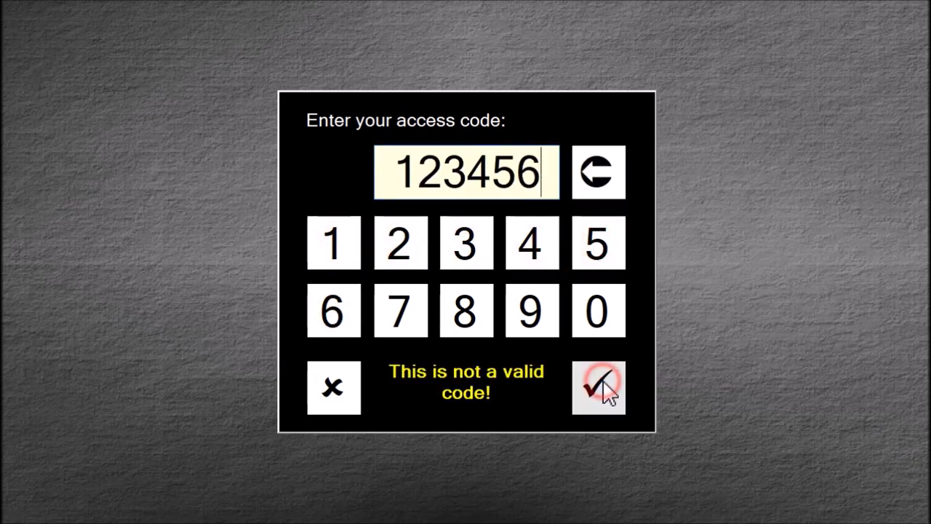
Clear the entered access code, then enter and submit a code from the access codes list
click(603, 177)
click(602, 177)
click(601, 177)
click(601, 177)
click(601, 177)
click(601, 177)
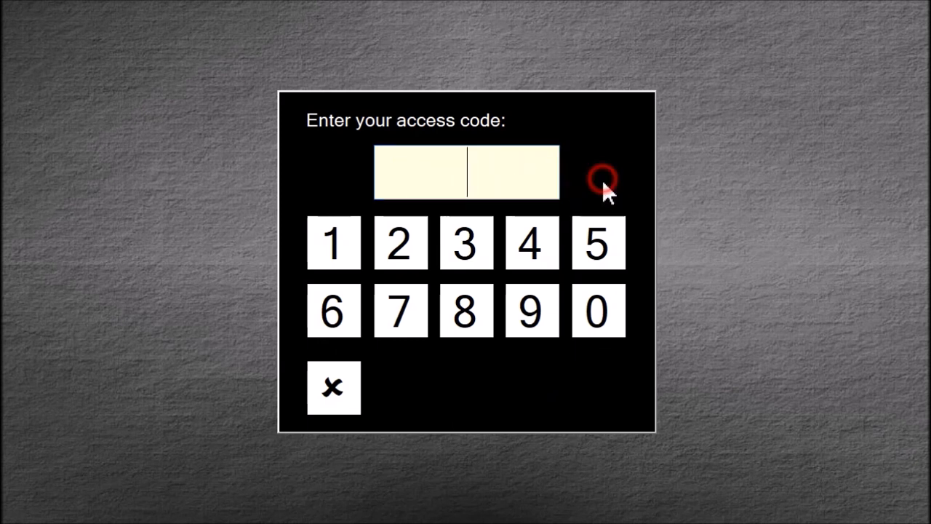
click(603, 322)
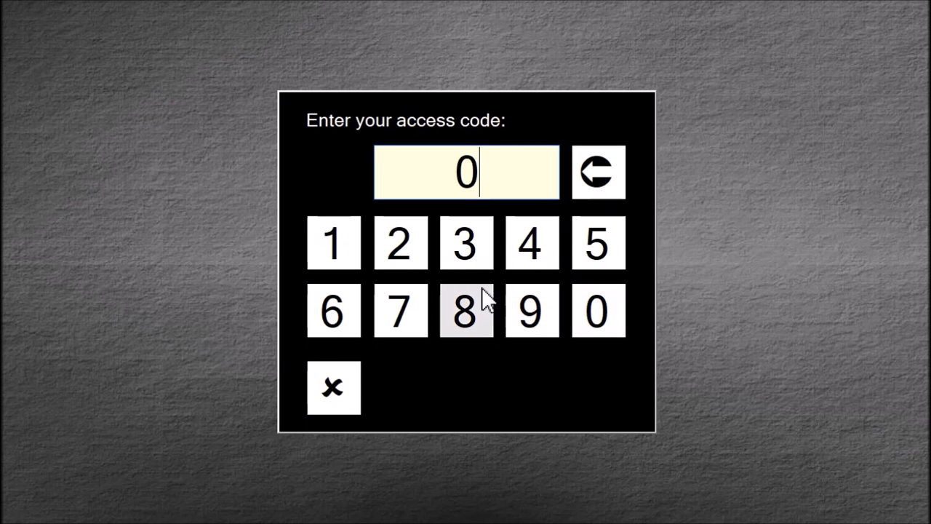
click(333, 316)
click(466, 315)
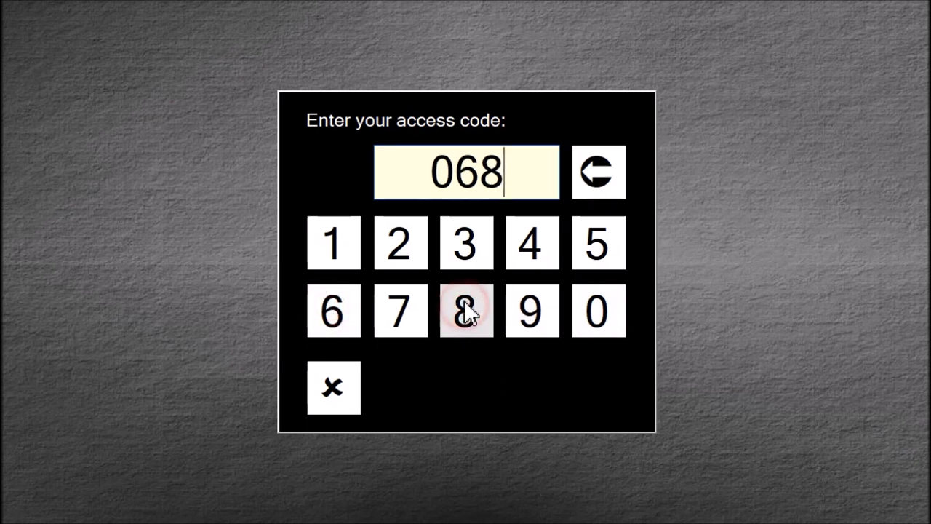
click(337, 317)
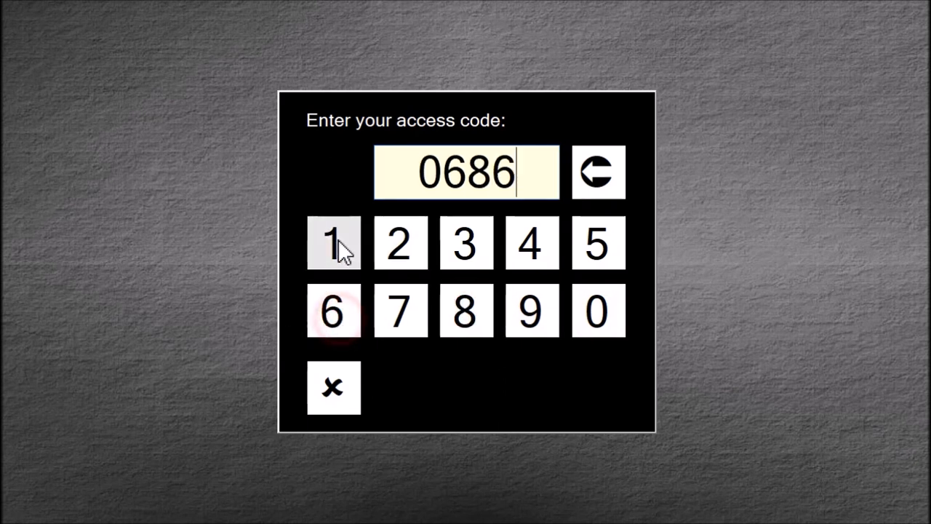
click(336, 243)
click(532, 246)
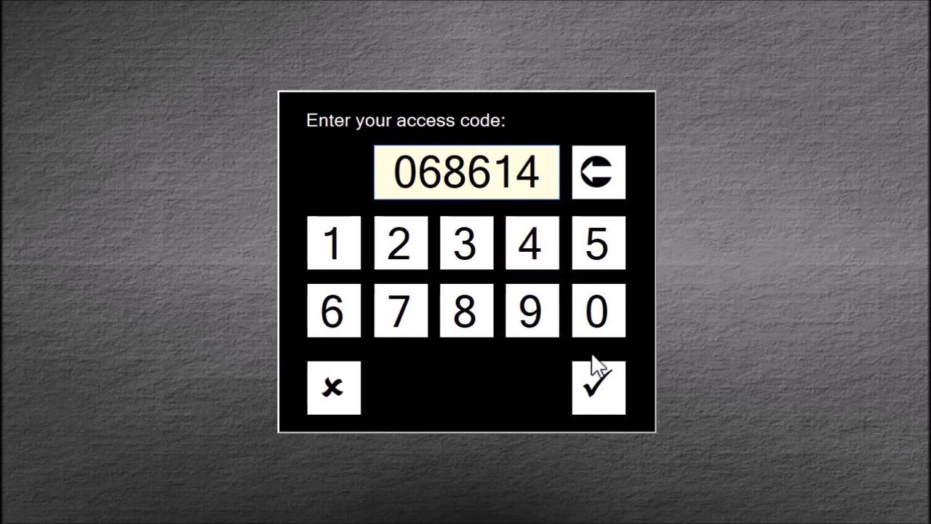
click(606, 388)
click(607, 380)
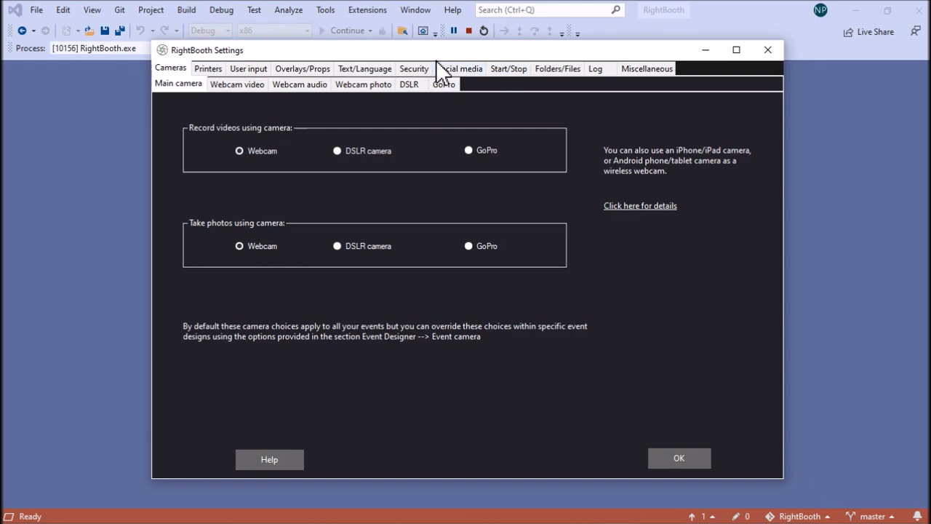
Select all access codes in the Security settings and set the print slider to 7
click(427, 67)
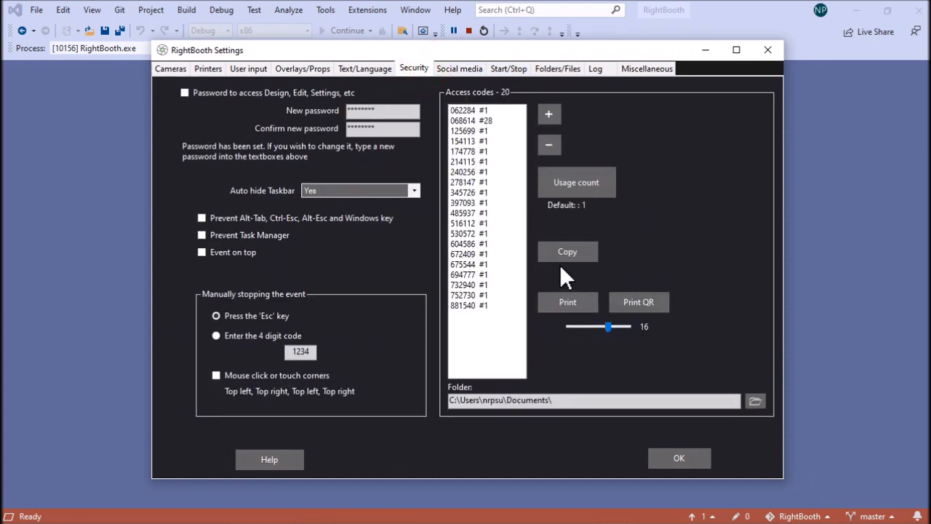
click(480, 111)
shift+click(471, 305)
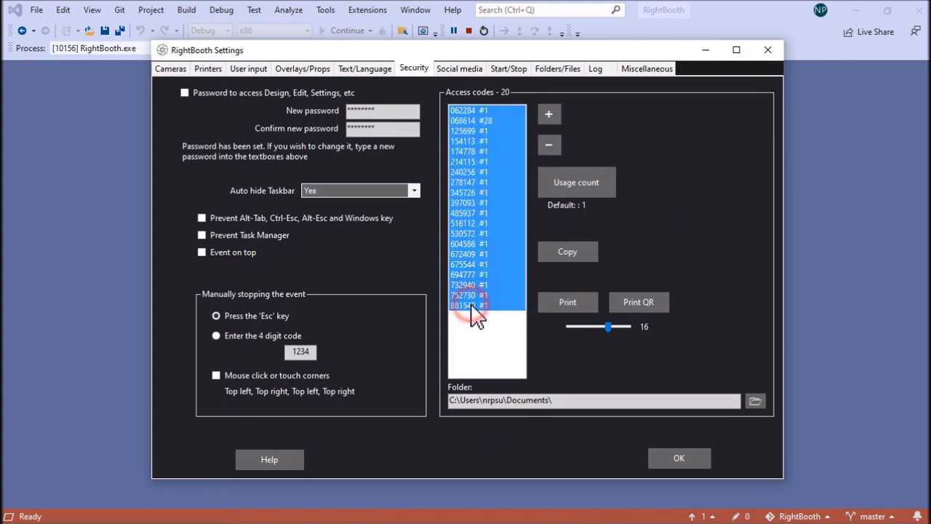
click(646, 306)
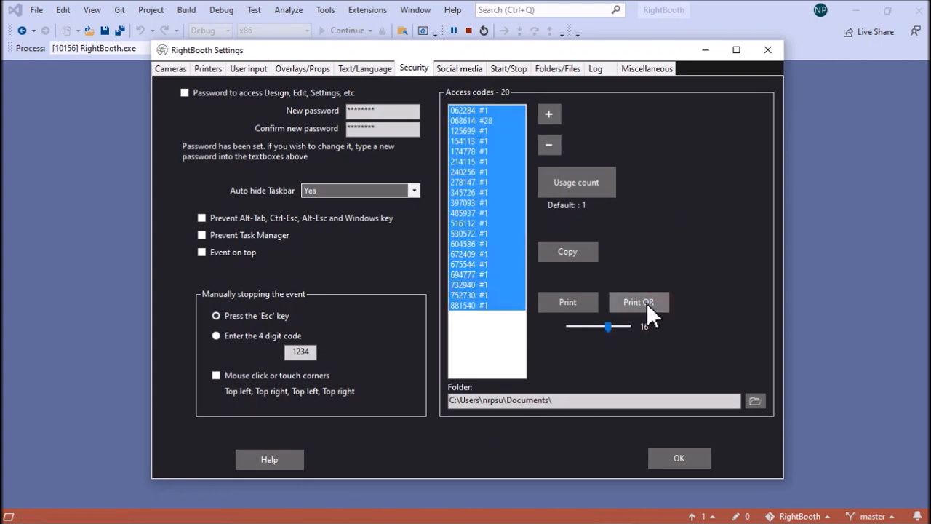
click(412, 329)
drag(607, 326, 576, 328)
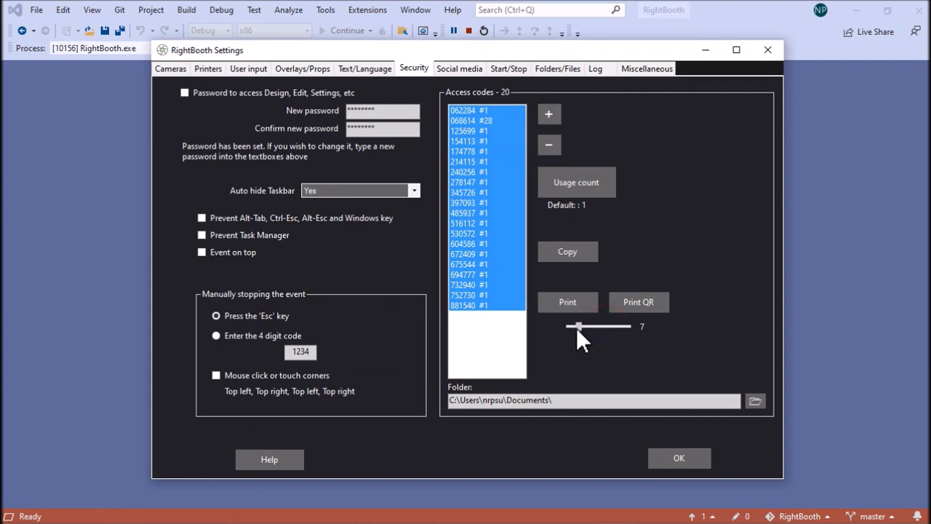
Preview the QR printout of the access codes on the Canon TR4500 series printer, then cancel printing
click(640, 302)
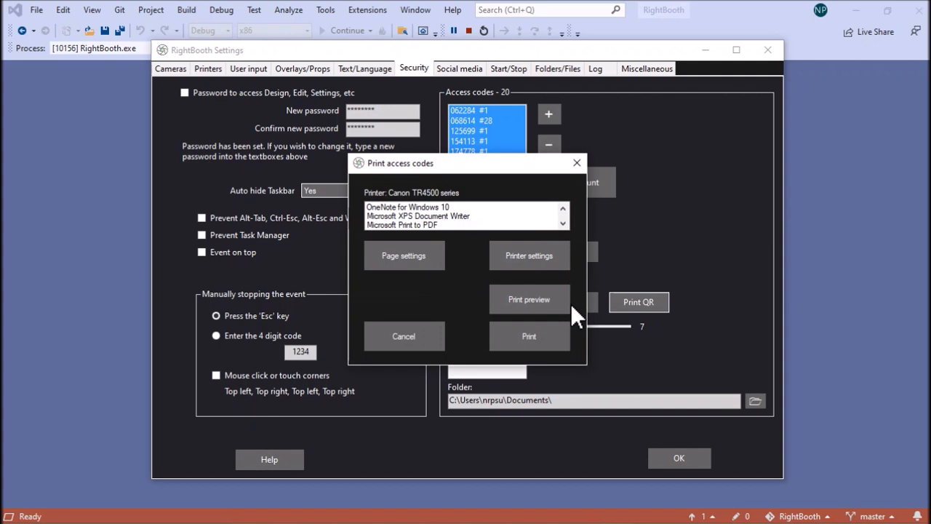
click(563, 224)
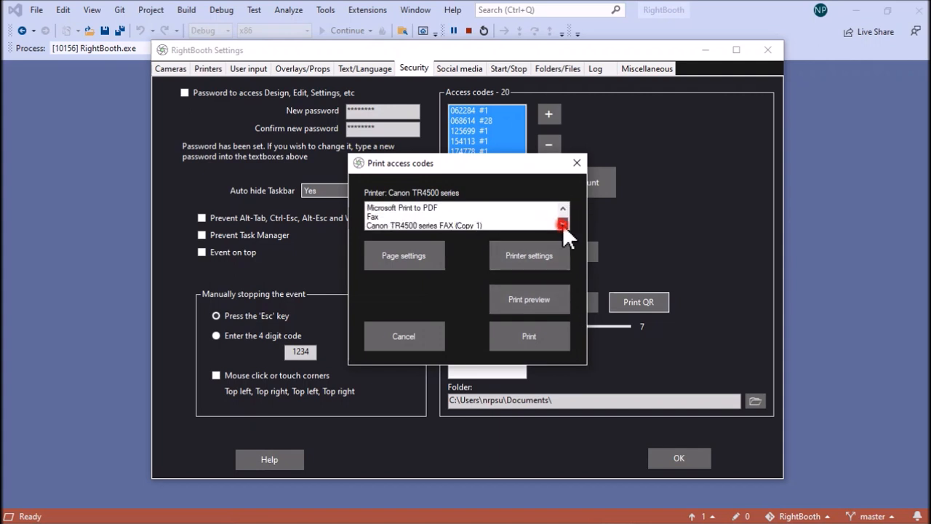
click(563, 224)
click(561, 224)
click(470, 224)
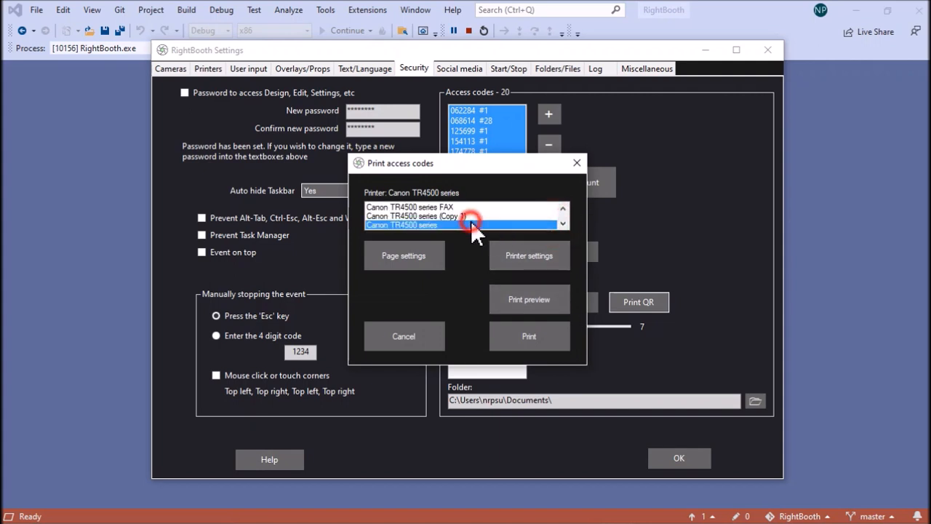
click(536, 297)
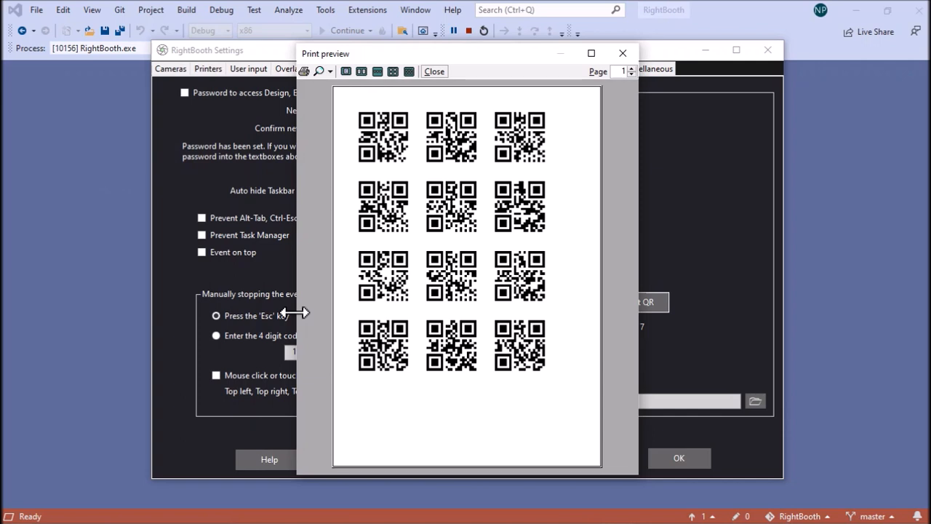
click(623, 53)
click(391, 329)
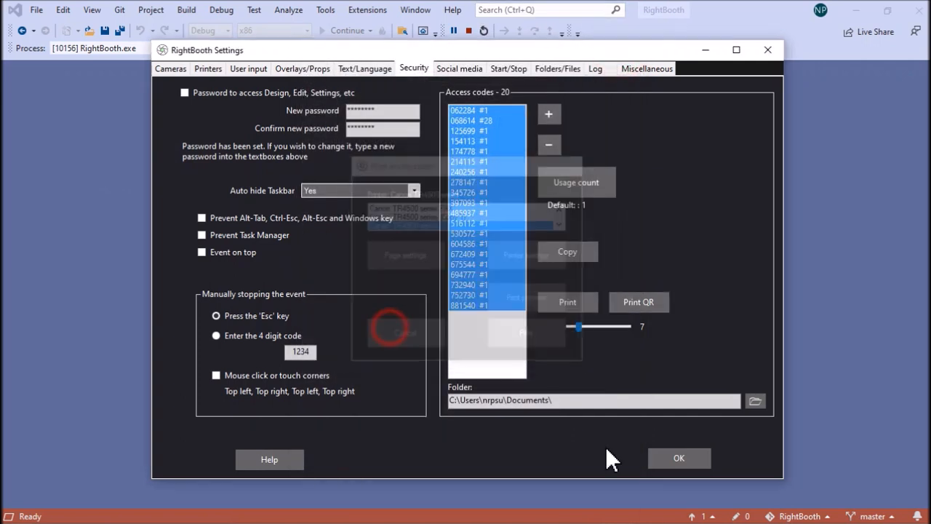
Close the settings and enable QR access code for the Start screen in the event structure
click(673, 458)
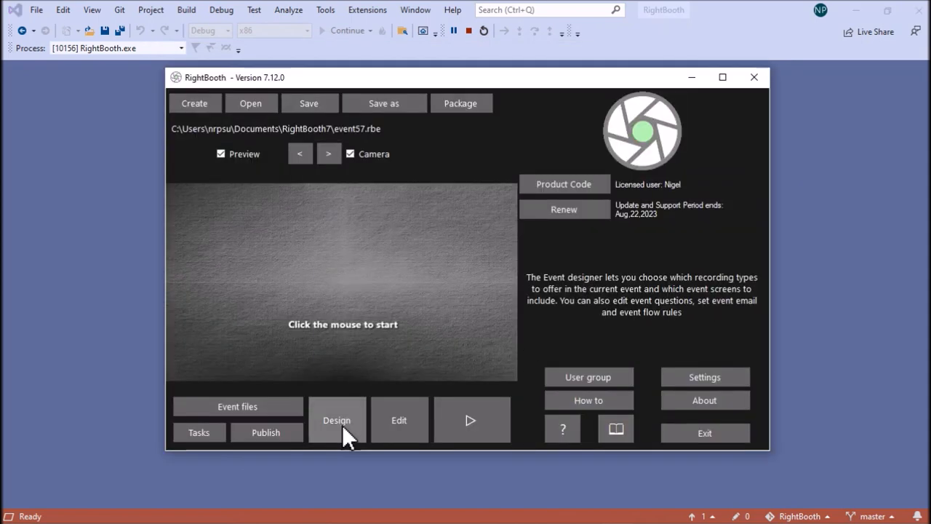
click(341, 422)
click(245, 58)
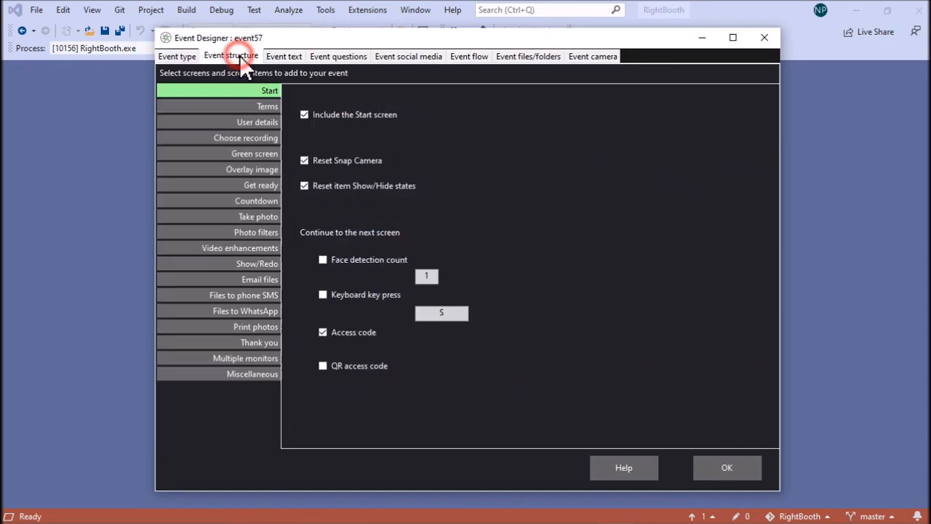
click(333, 369)
click(727, 467)
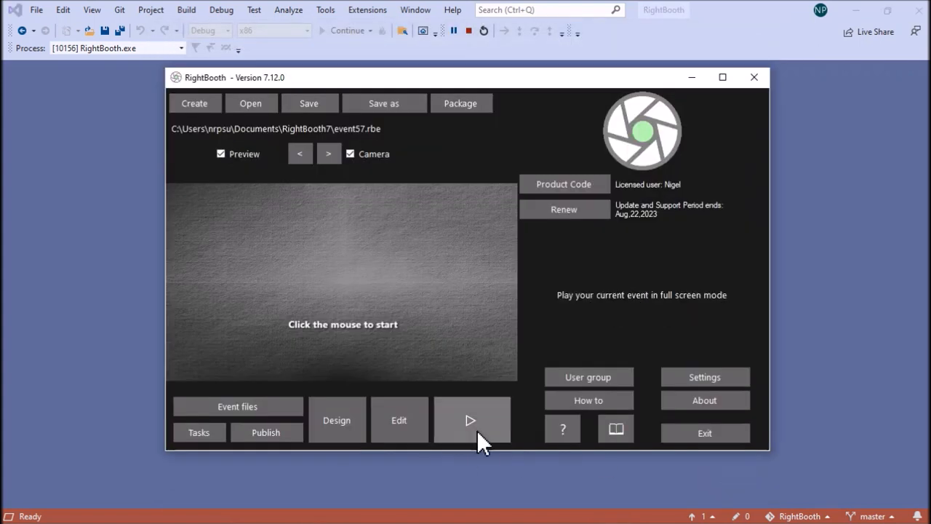
Play the event in full screen and test starting it with QR access codes shown to the camera
click(477, 428)
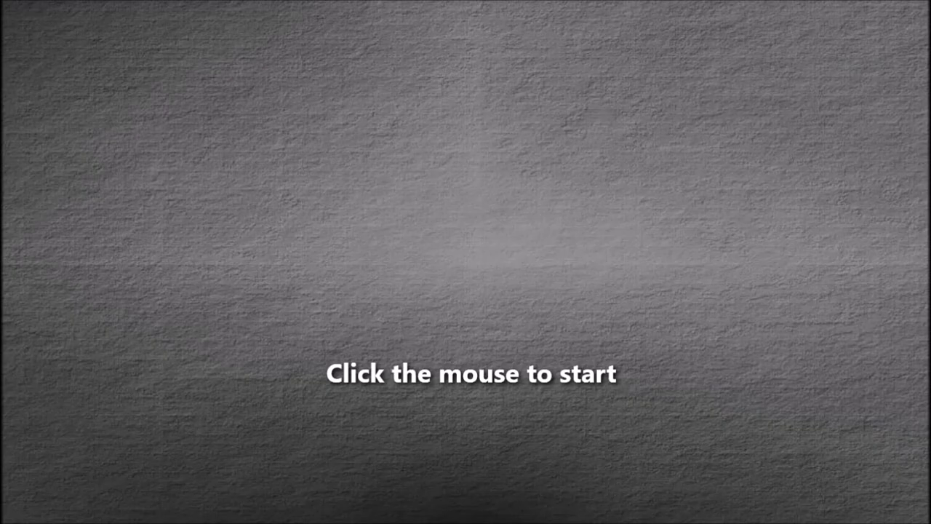
click(438, 289)
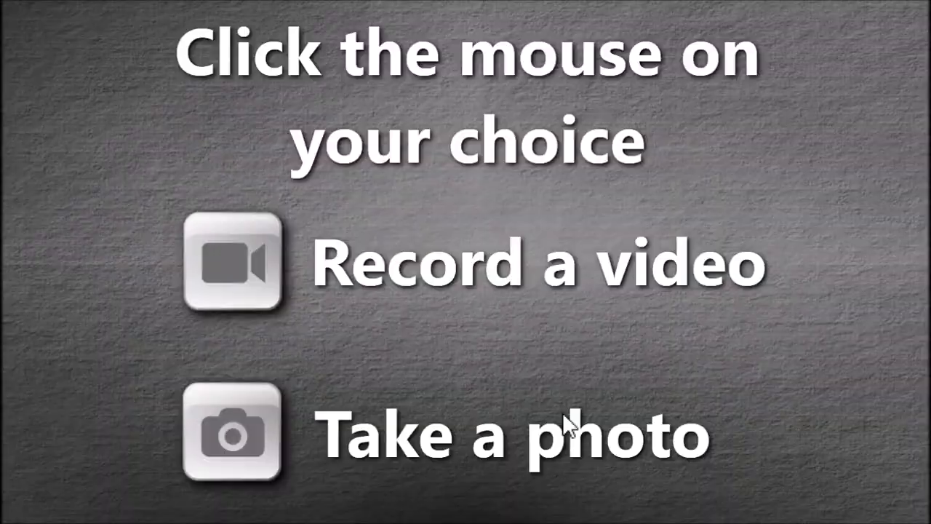
click(564, 416)
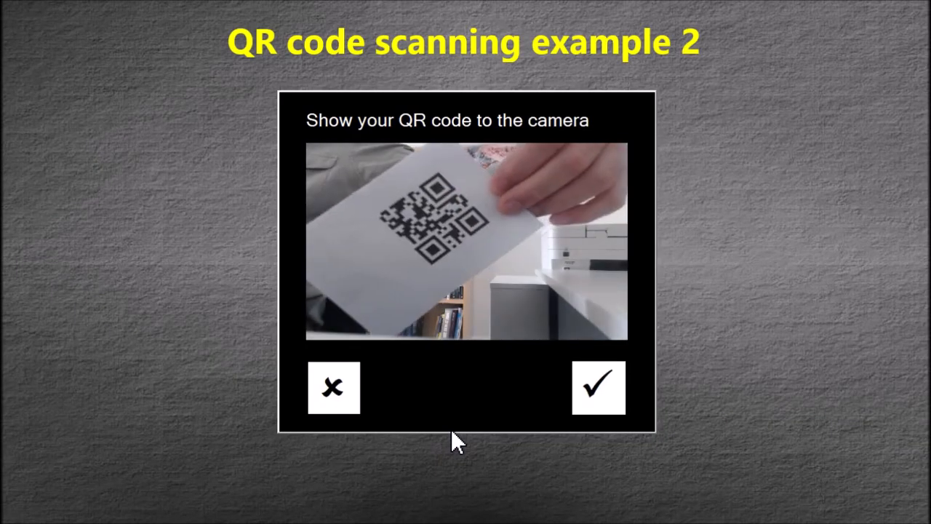
click(611, 396)
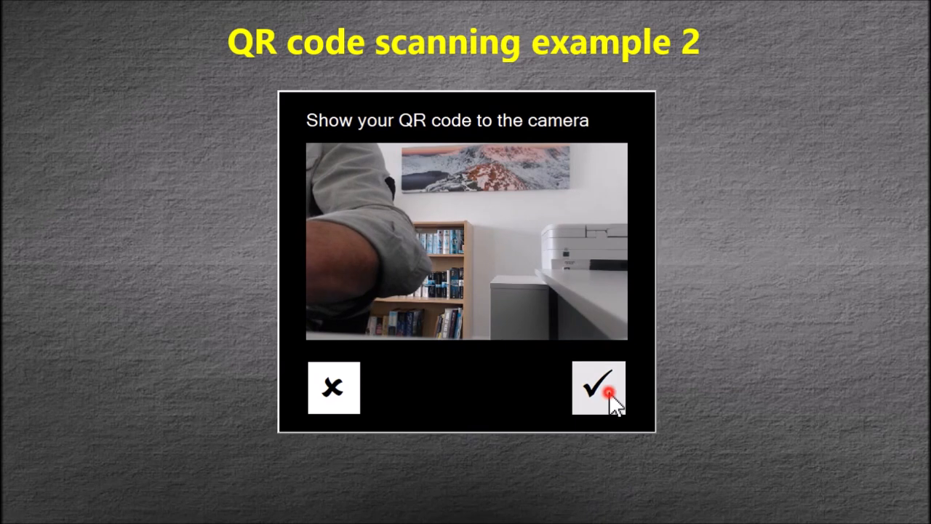
click(609, 402)
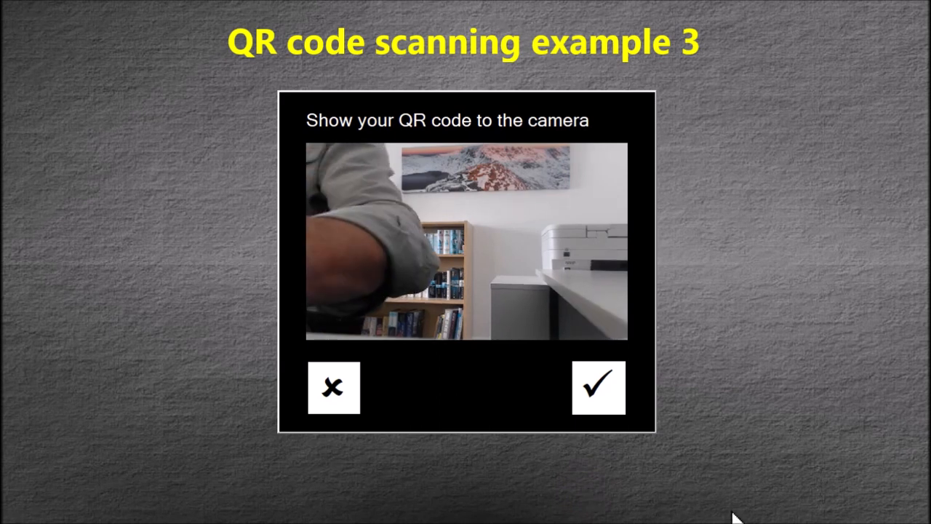
click(611, 399)
click(564, 379)
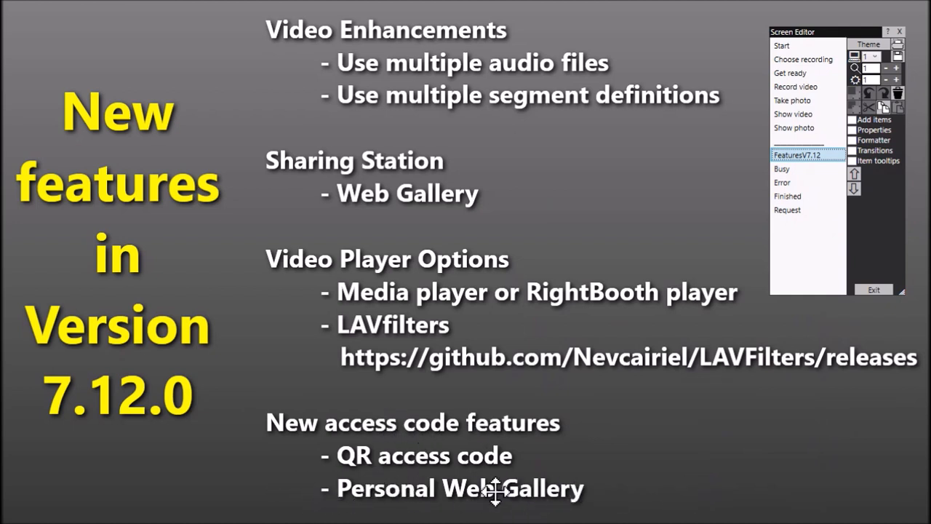
Exit the Screen Editor and include the access code in saved filenames in the Folders/Files settings
click(885, 288)
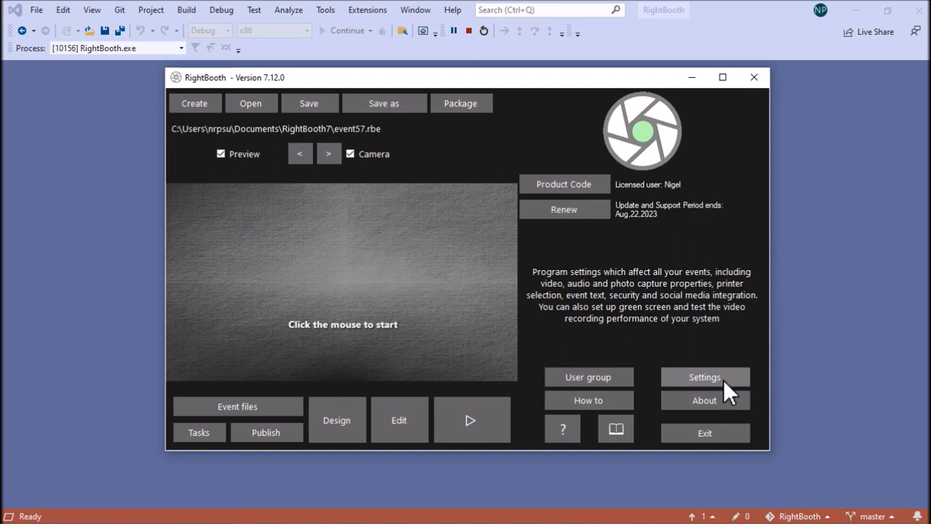
click(720, 375)
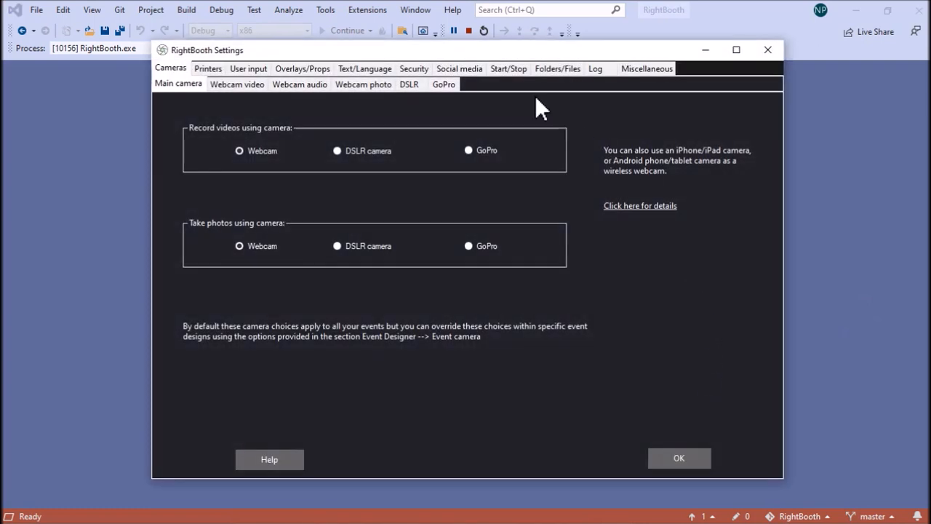
click(559, 71)
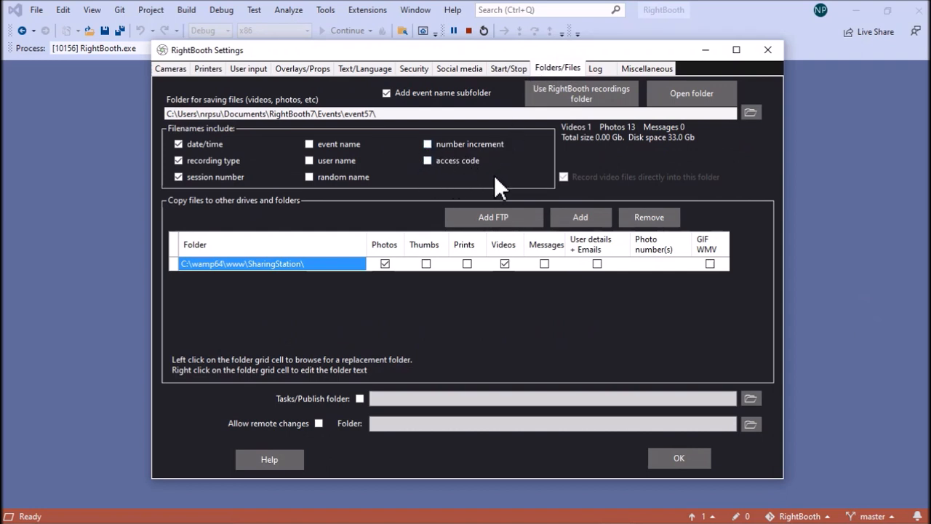
click(451, 163)
click(677, 457)
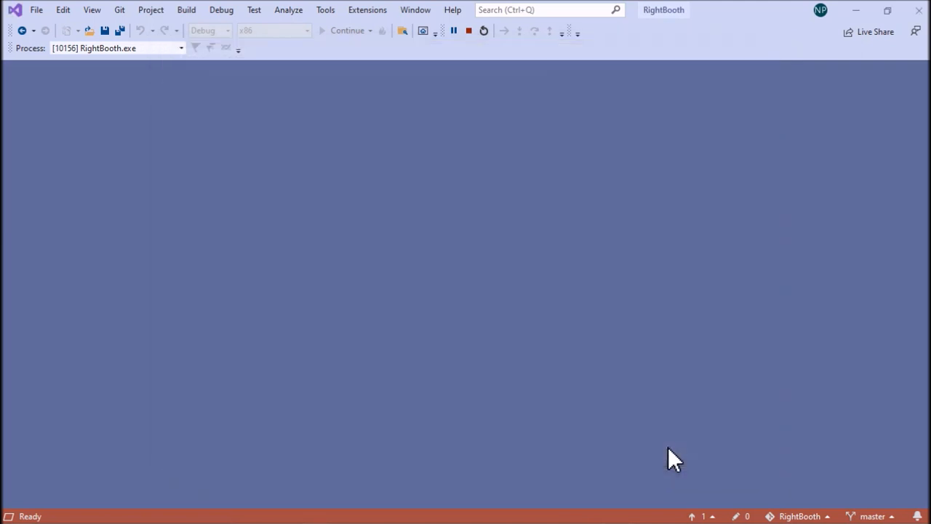
Open the saved event SharingStation.rbe from the RightBooth7 folder
click(263, 105)
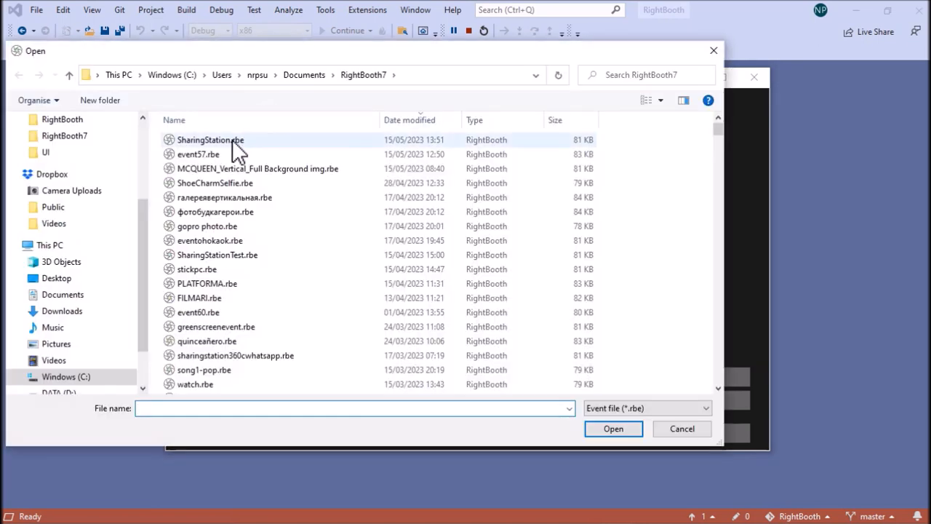
click(231, 140)
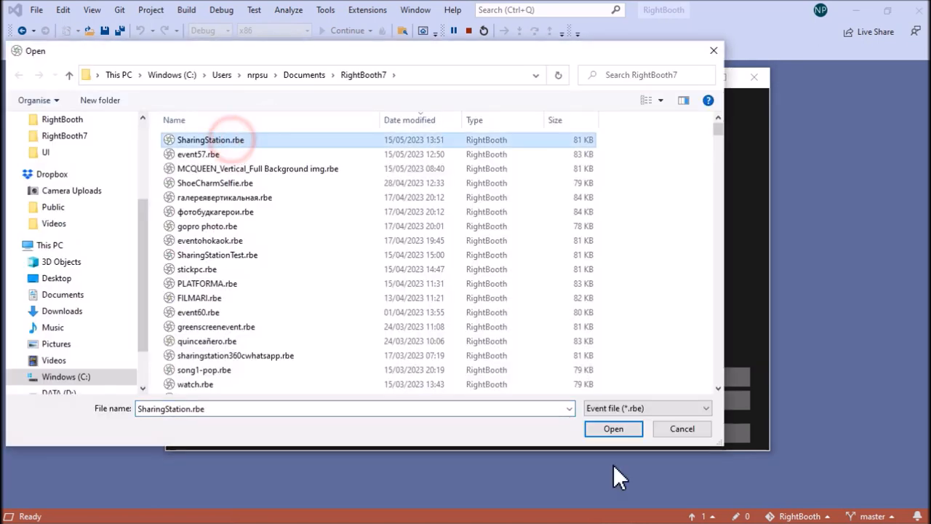
click(613, 429)
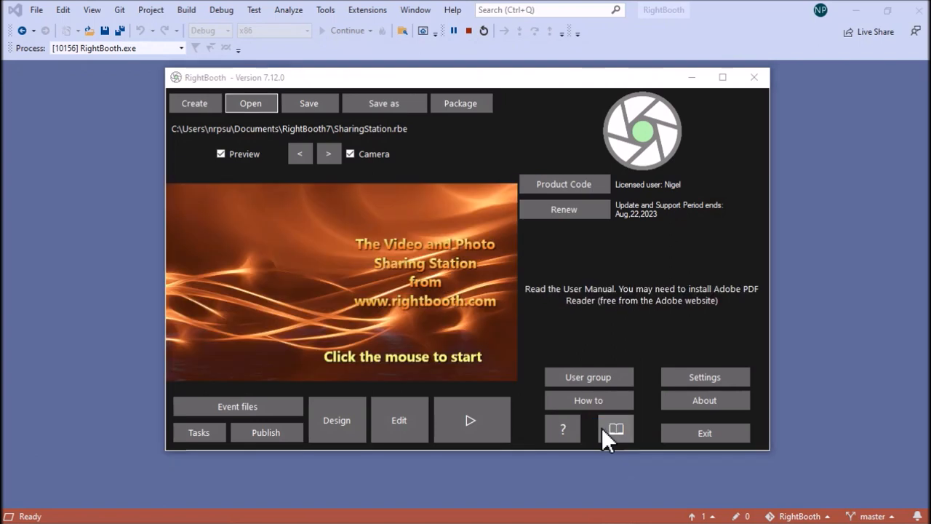
In the event design, enable Access code for the Start screen and show only access code files from the watch folder
click(354, 437)
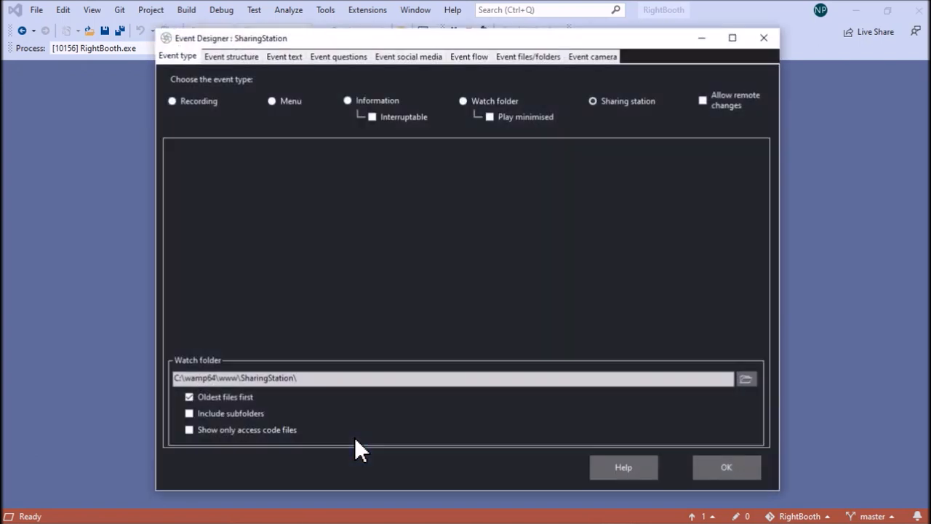
click(239, 58)
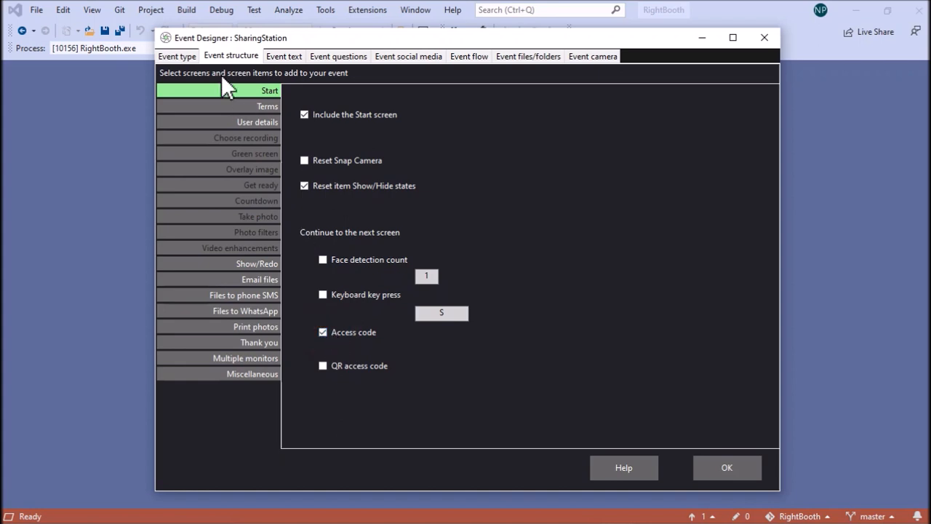
click(185, 57)
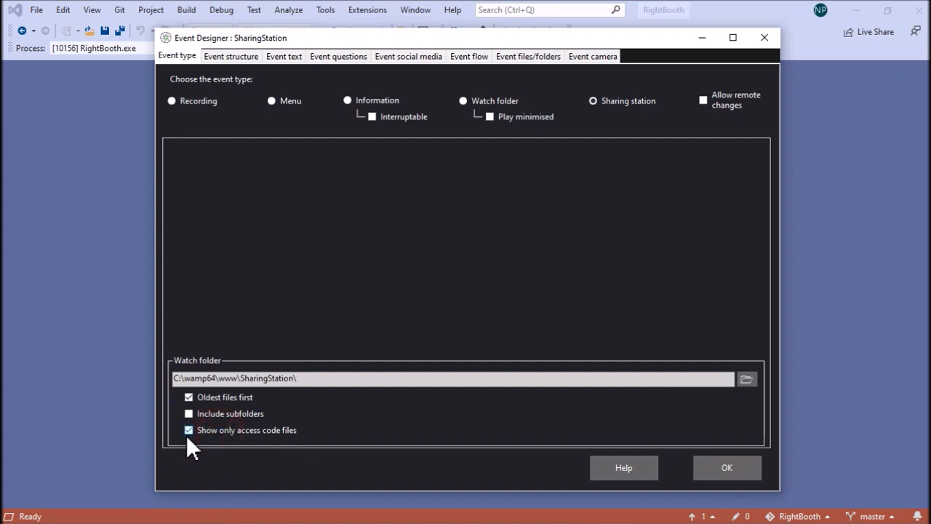
click(720, 466)
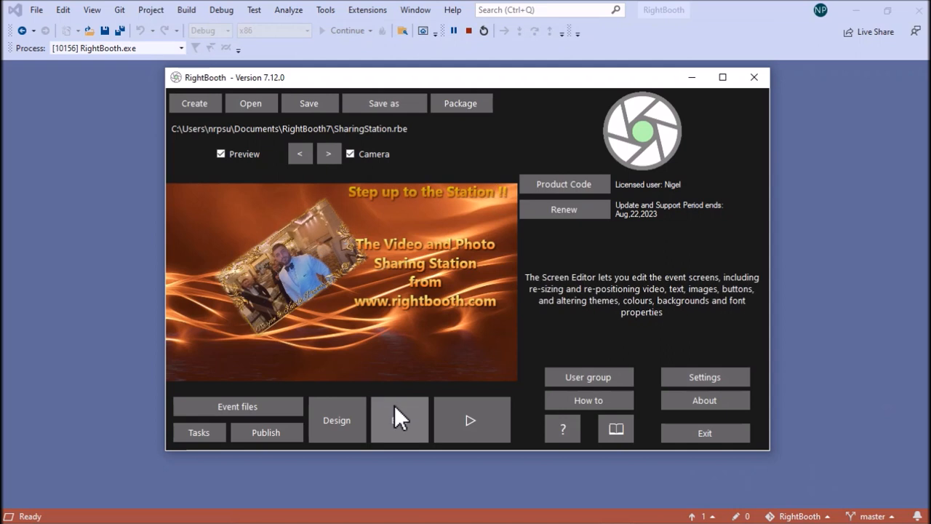
Play the Sharing Station event in full screen to test its Start screen, and end playback
click(480, 422)
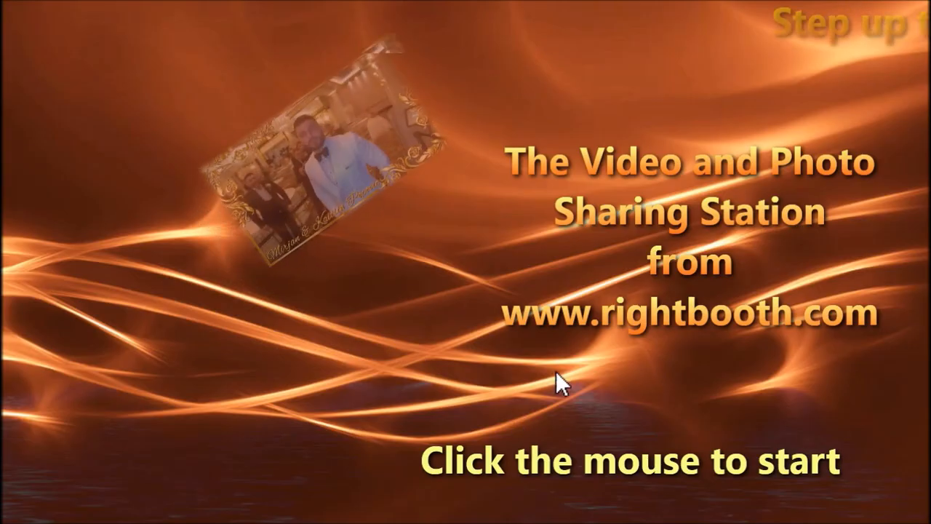
click(575, 393)
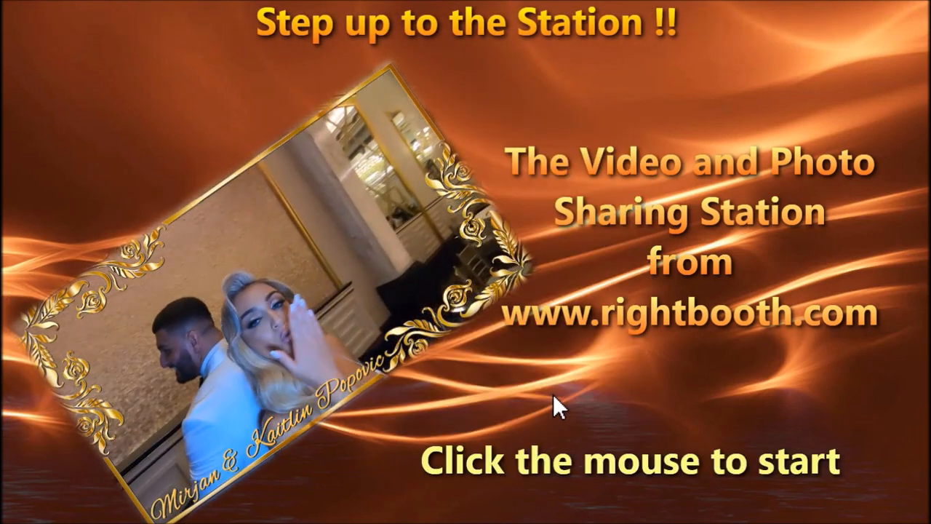
key(Escape)
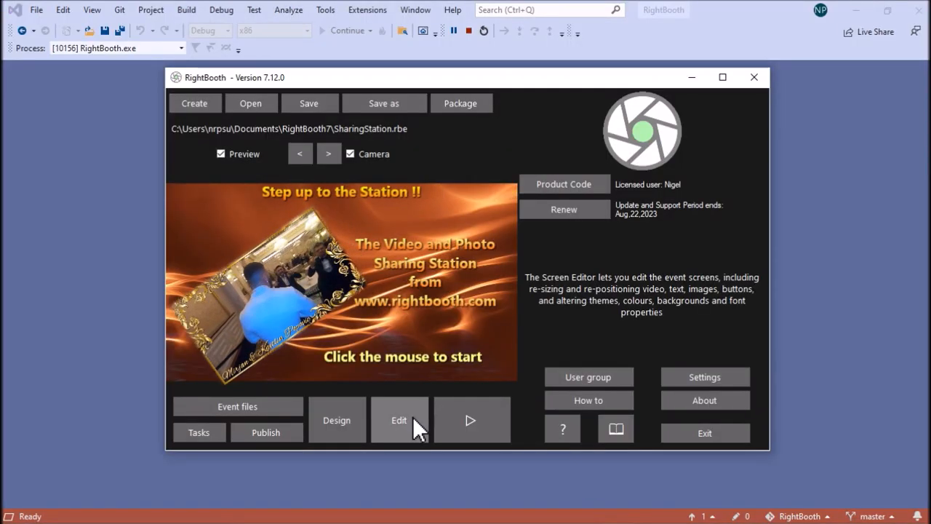
Edit the Media browser screen and set the web gallery QR code's type to Personal gallery webpage
click(419, 426)
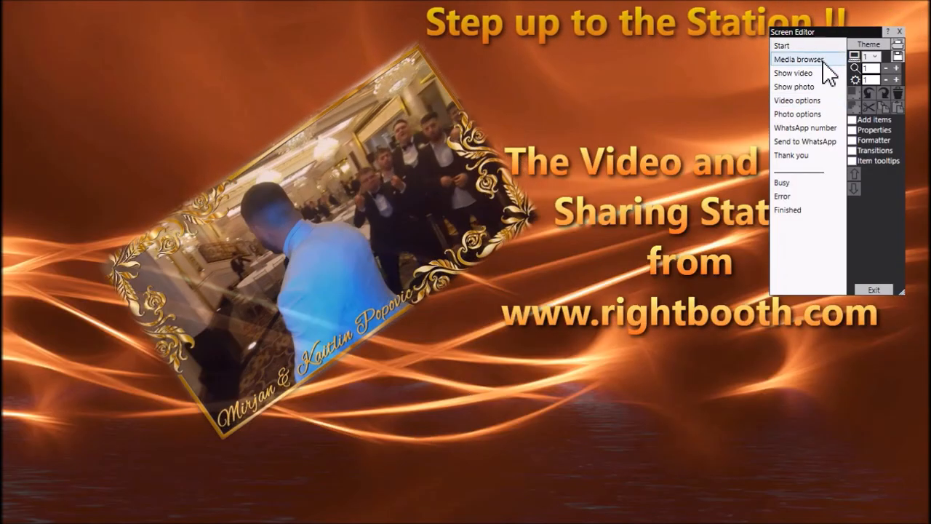
click(823, 63)
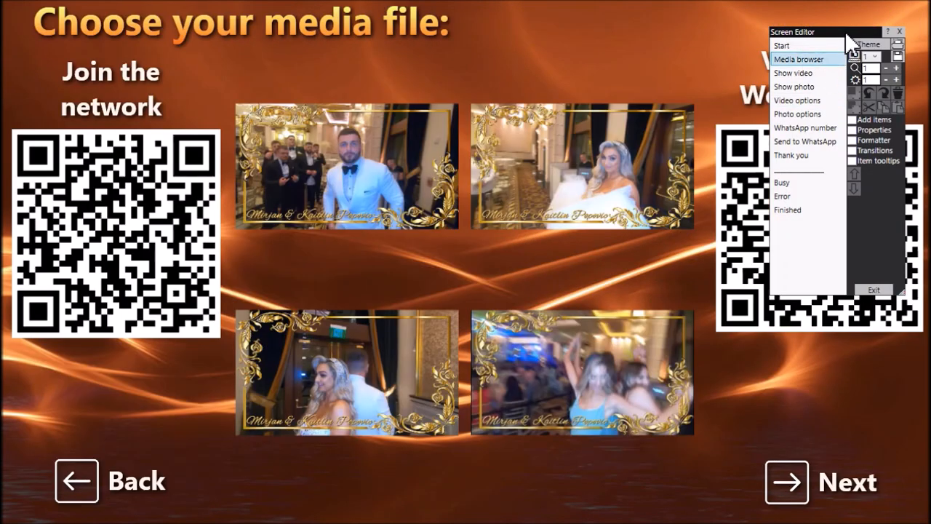
drag(846, 31, 530, 36)
click(823, 179)
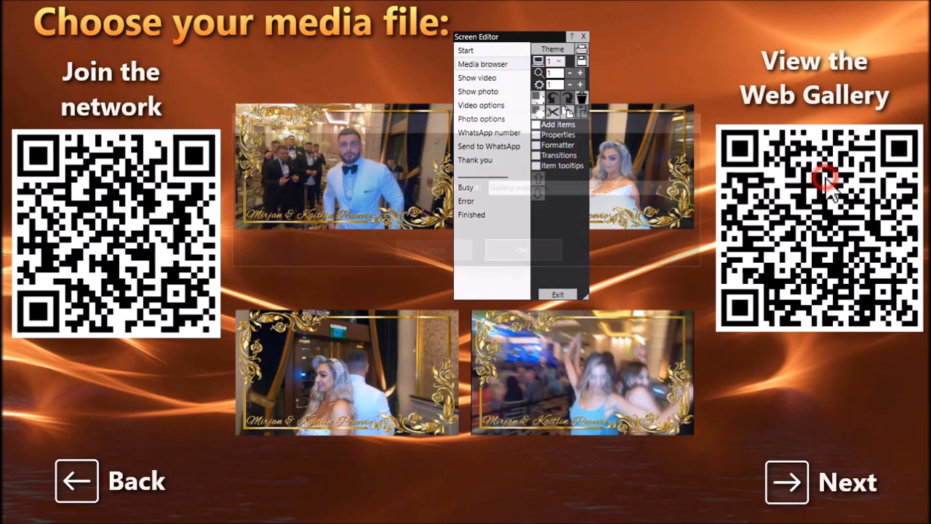
click(695, 188)
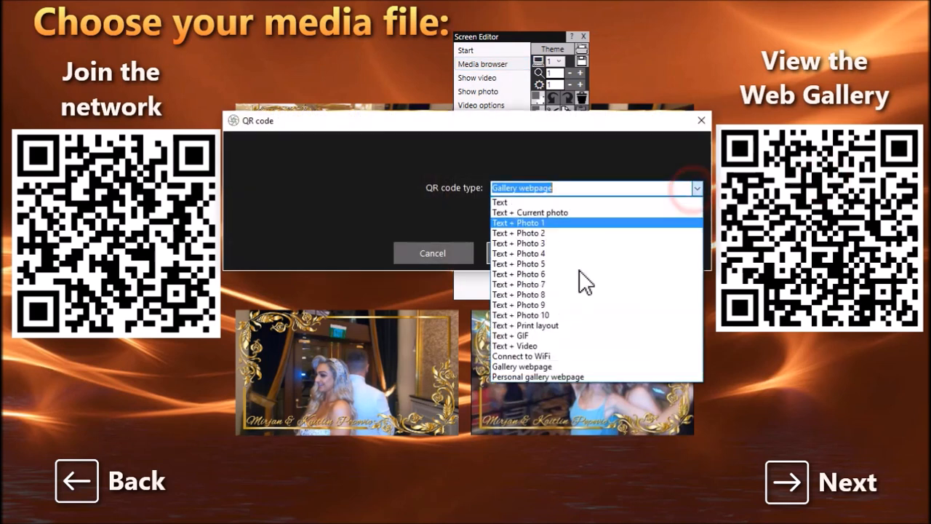
click(554, 379)
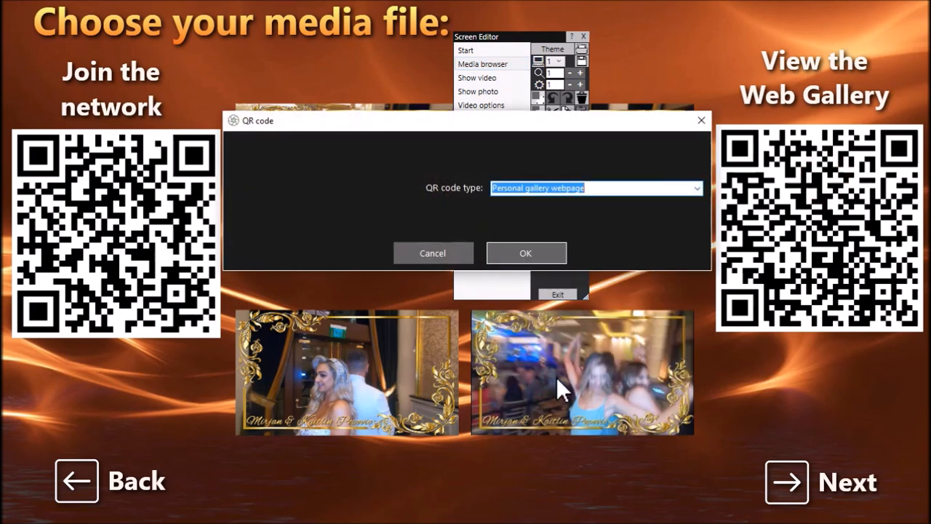
click(562, 250)
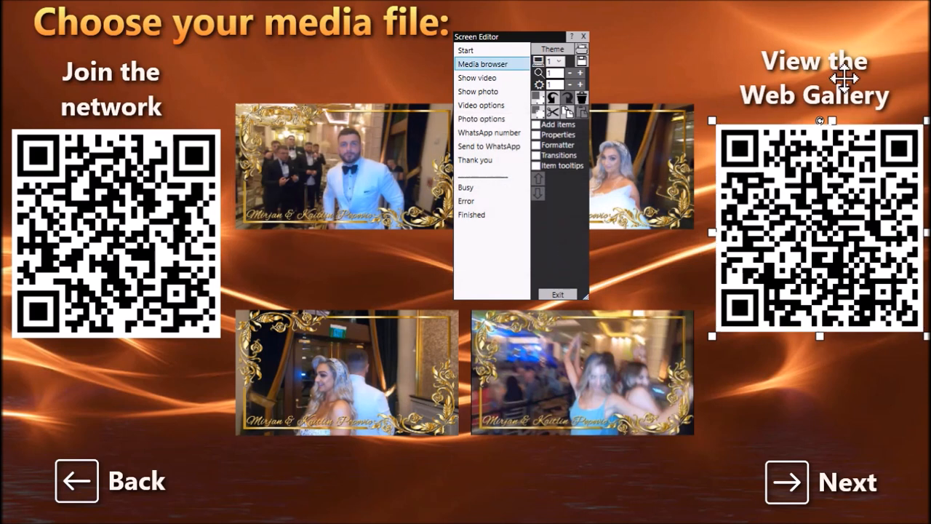